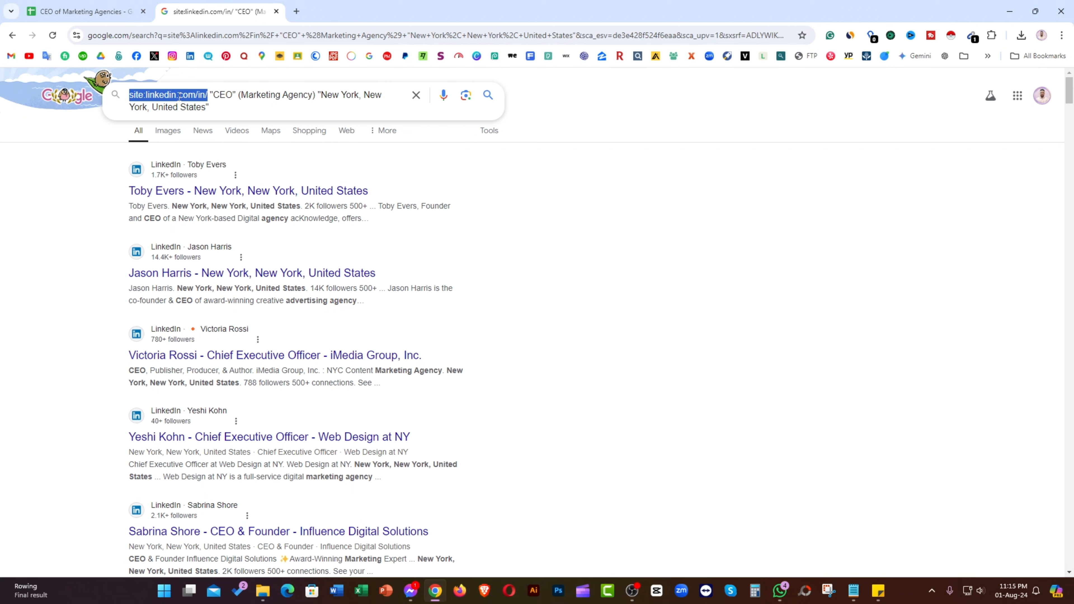
Step: Highlight the terms CEO, Marketing Agency and New York in the LinkedIn search query
{"action": "left_click", "coordinate": [215, 96]}
{"action": "double_click", "coordinate": [223, 96]}
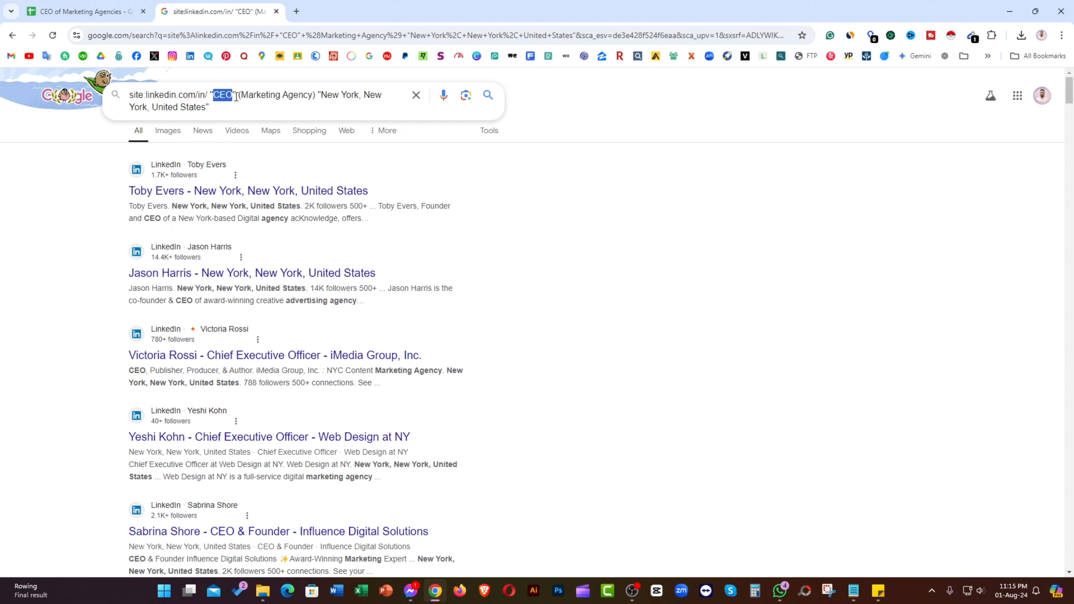
{"action": "left_click", "coordinate": [237, 95]}
{"action": "double_click", "coordinate": [221, 95]}
{"action": "left_click", "coordinate": [309, 94]}
{"action": "left_click_drag", "start_coordinate": [310, 95], "coordinate": [241, 95]}
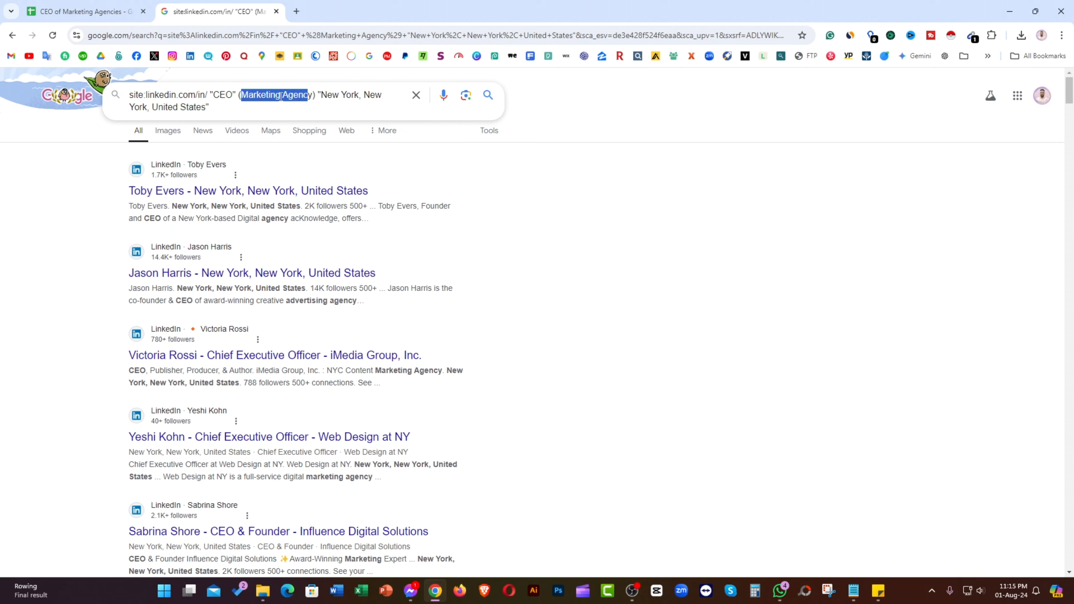
{"action": "left_click", "coordinate": [319, 96]}
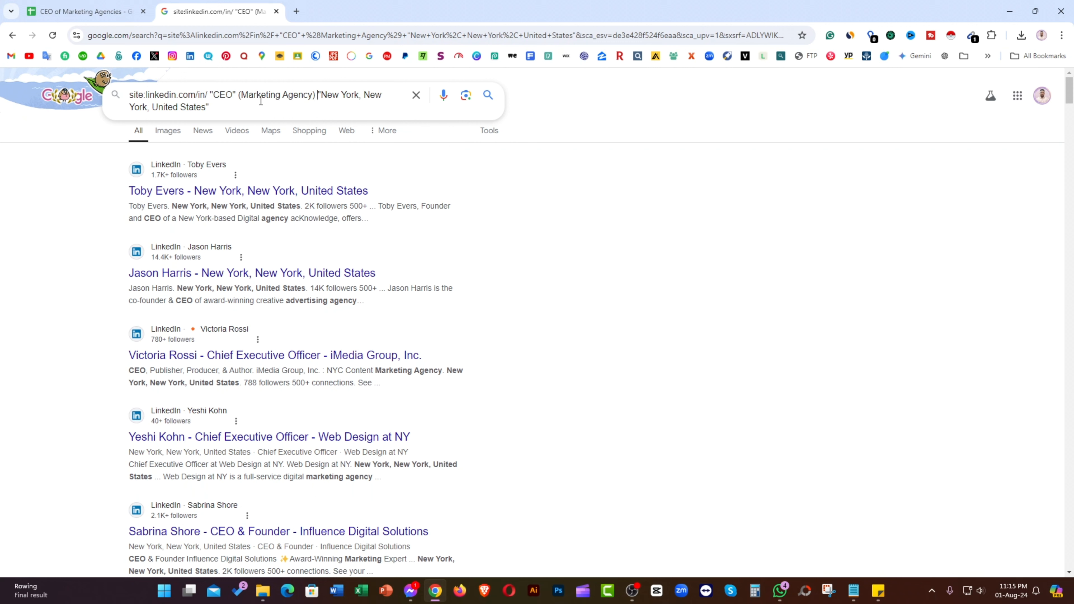
{"action": "left_click_drag", "start_coordinate": [314, 94], "coordinate": [245, 93]}
{"action": "left_click", "coordinate": [342, 97]}
{"action": "mouse_move", "coordinate": [322, 97]}
{"action": "left_mouse_down"}
{"action": "mouse_move", "coordinate": [374, 102]}
{"action": "mouse_move", "coordinate": [303, 106]}
{"action": "left_mouse_up"}
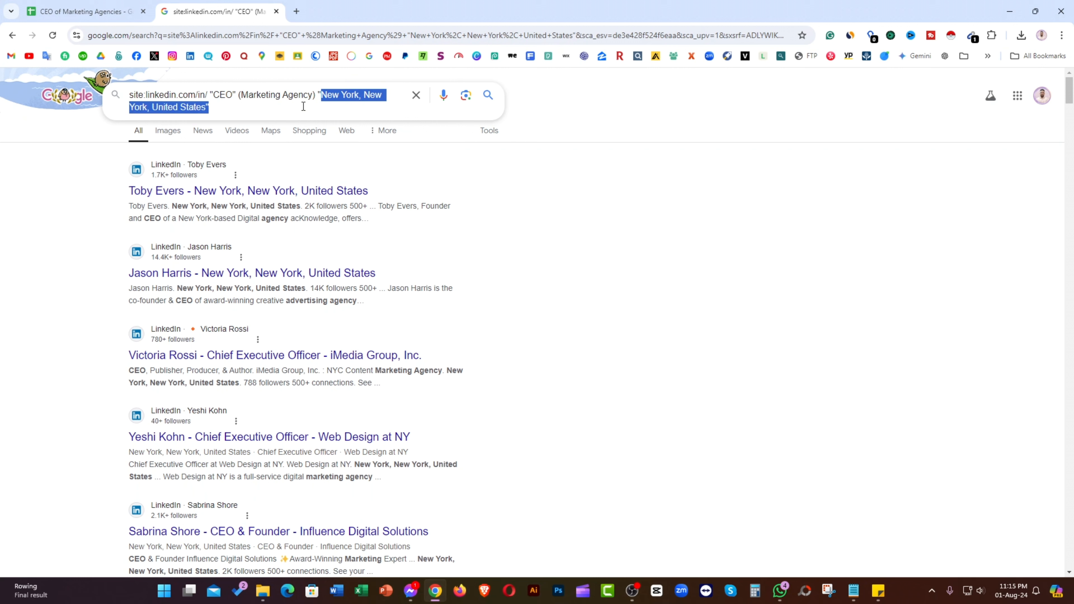
{"action": "left_click", "coordinate": [221, 107]}
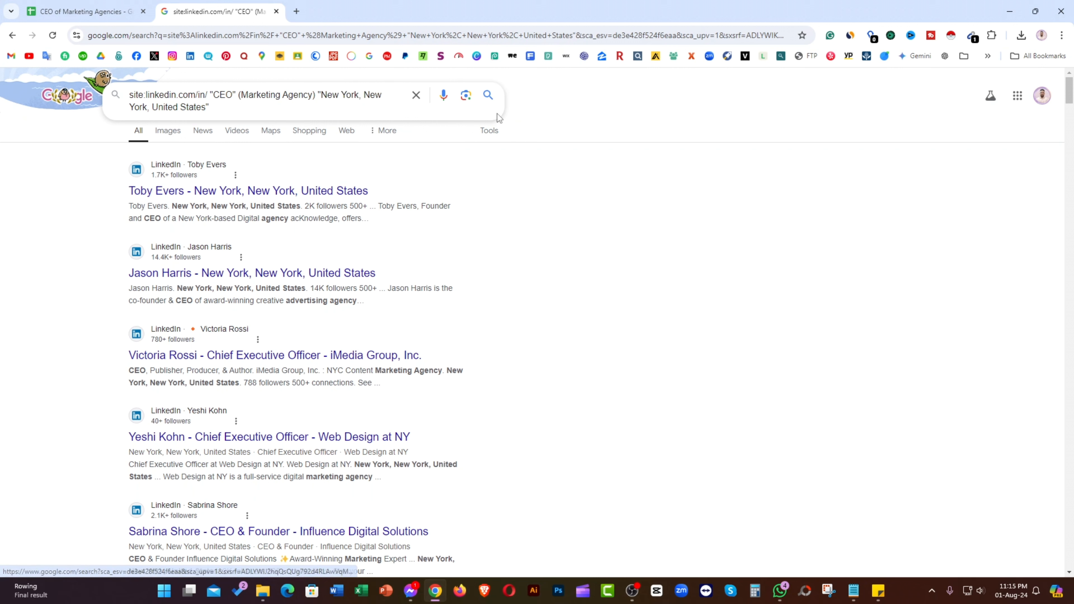
Step: Rerun the LinkedIn CEO search and highlight 'Digital agency' and 'advertising agency' in result snippets
{"action": "left_click", "coordinate": [489, 95]}
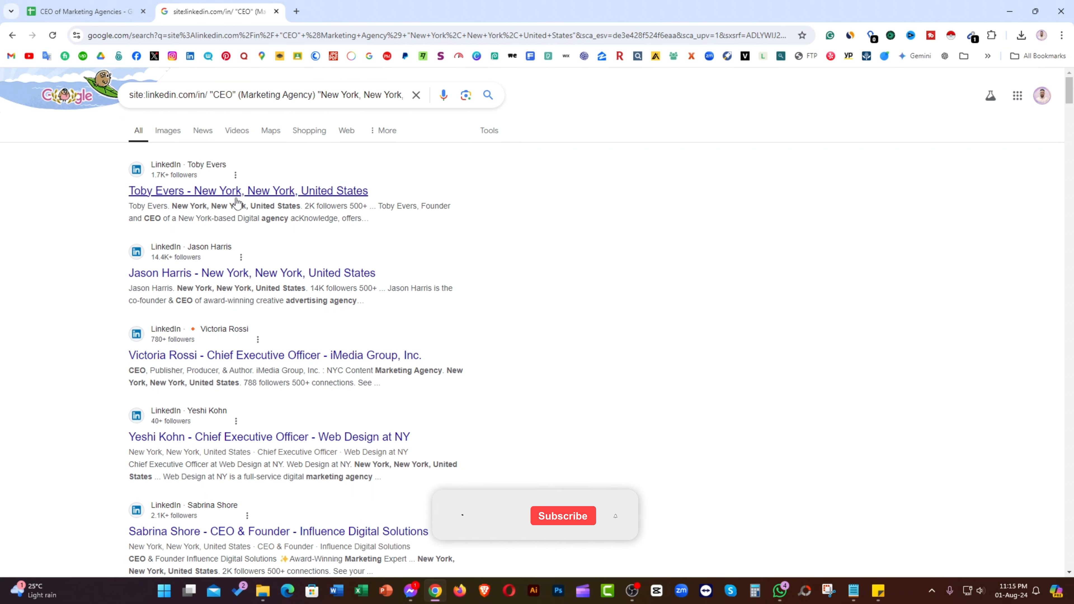
{"action": "left_click_drag", "start_coordinate": [238, 217], "coordinate": [289, 218]}
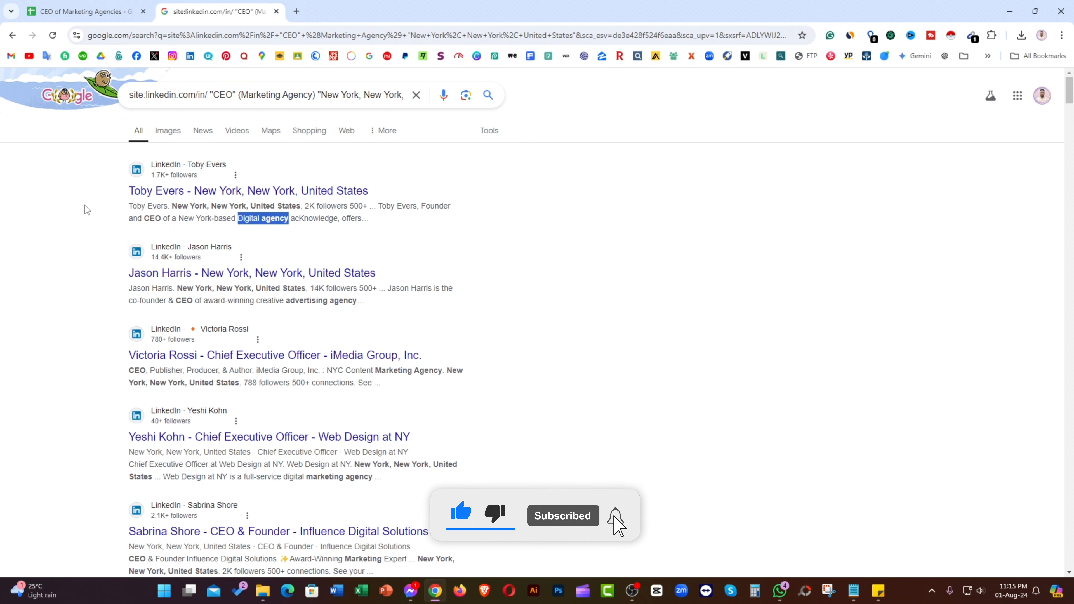
{"action": "left_click", "coordinate": [84, 213]}
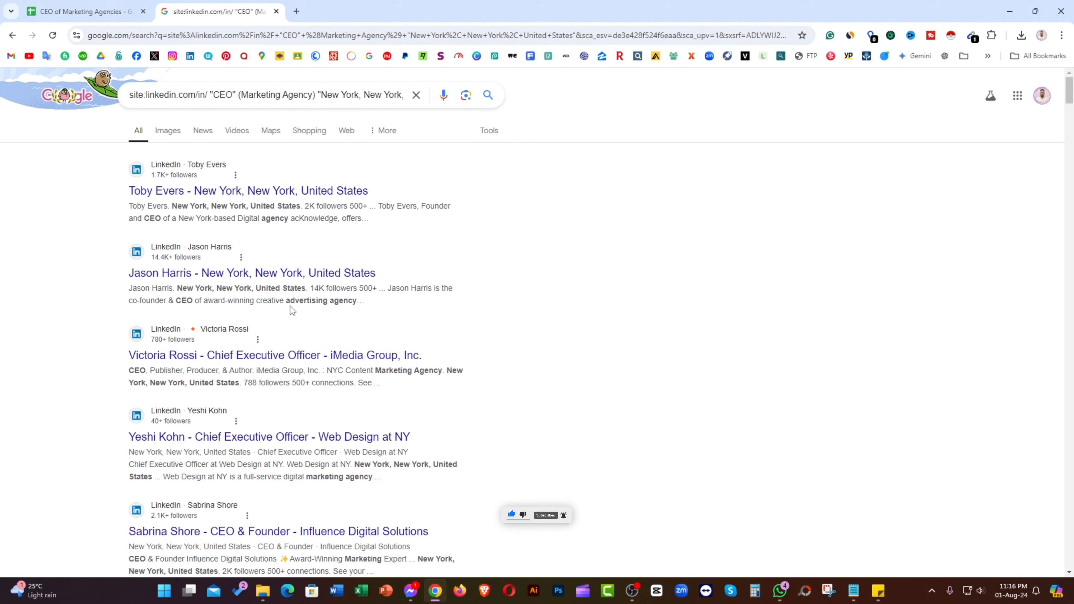
{"action": "left_click_drag", "start_coordinate": [286, 301], "coordinate": [356, 305]}
{"action": "left_click", "coordinate": [82, 353]}
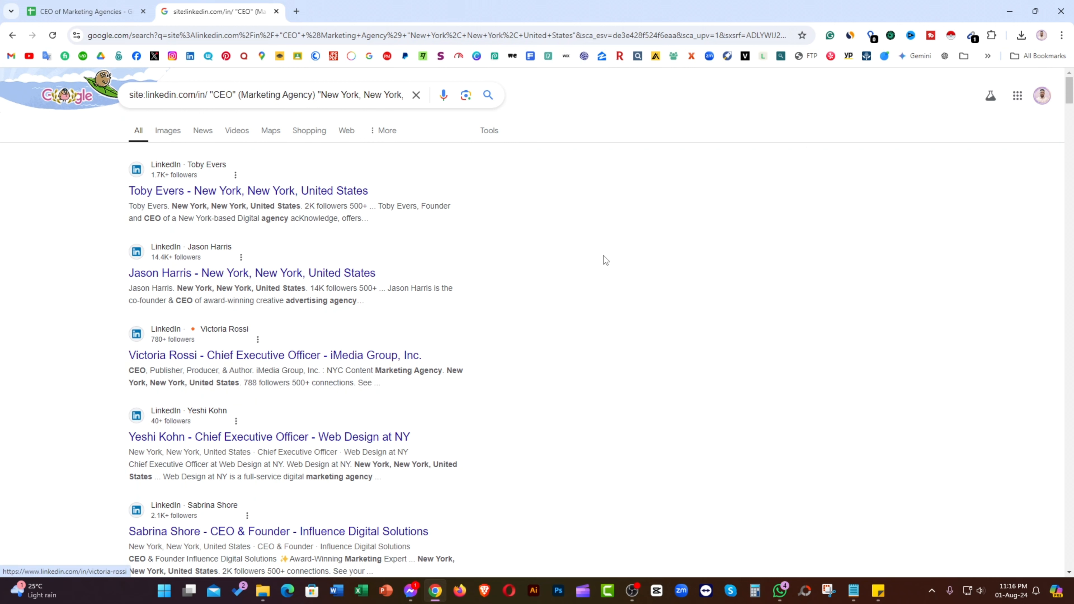
{"action": "mouse_move", "coordinate": [1069, 104]}
{"action": "left_mouse_down"}
{"action": "mouse_move", "coordinate": [1053, 350]}
{"action": "mouse_move", "coordinate": [1072, 569]}
{"action": "mouse_move", "coordinate": [1066, 87]}
{"action": "left_mouse_up"}
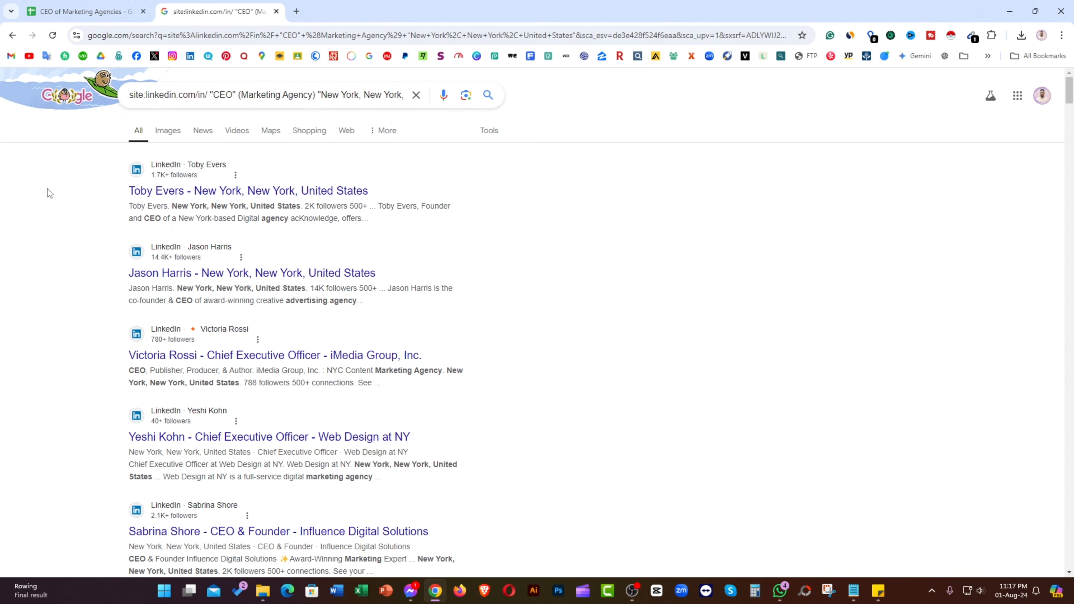
Step: Search Google for 'xpath helper' in a new tab and open its Chrome Web Store result
{"action": "left_click", "coordinate": [297, 11]}
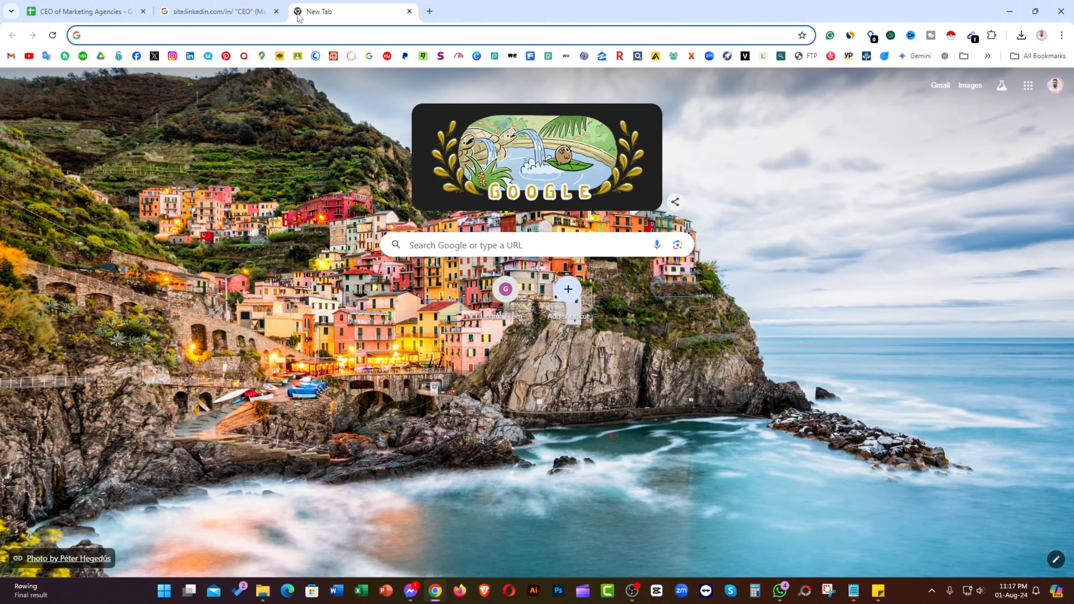
{"action": "type", "text": "xp"}
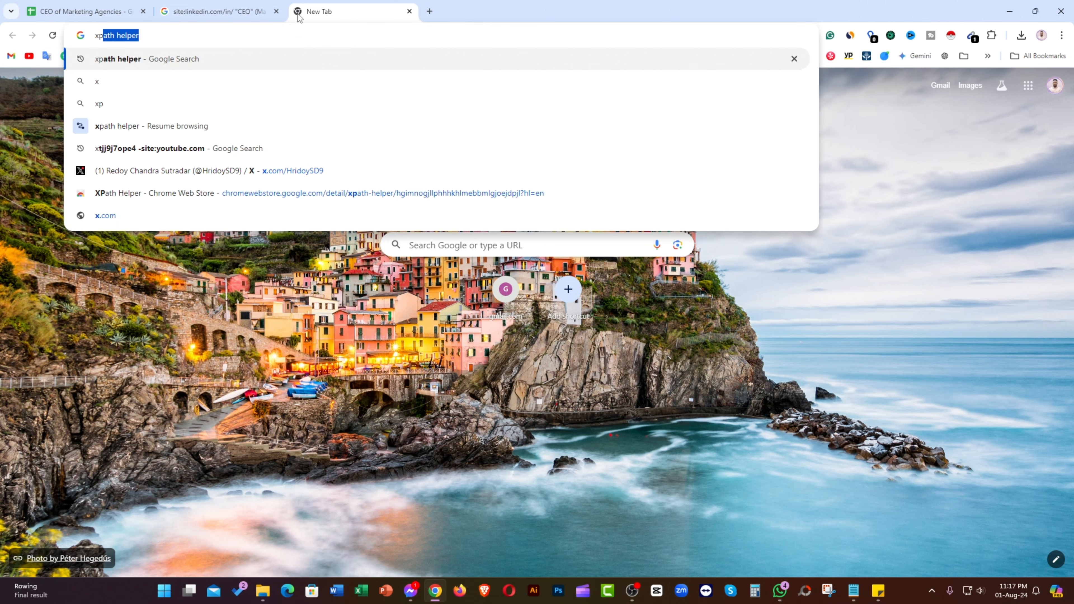
{"action": "type", "text": "ath helper"}
{"action": "key", "text": "Return"}
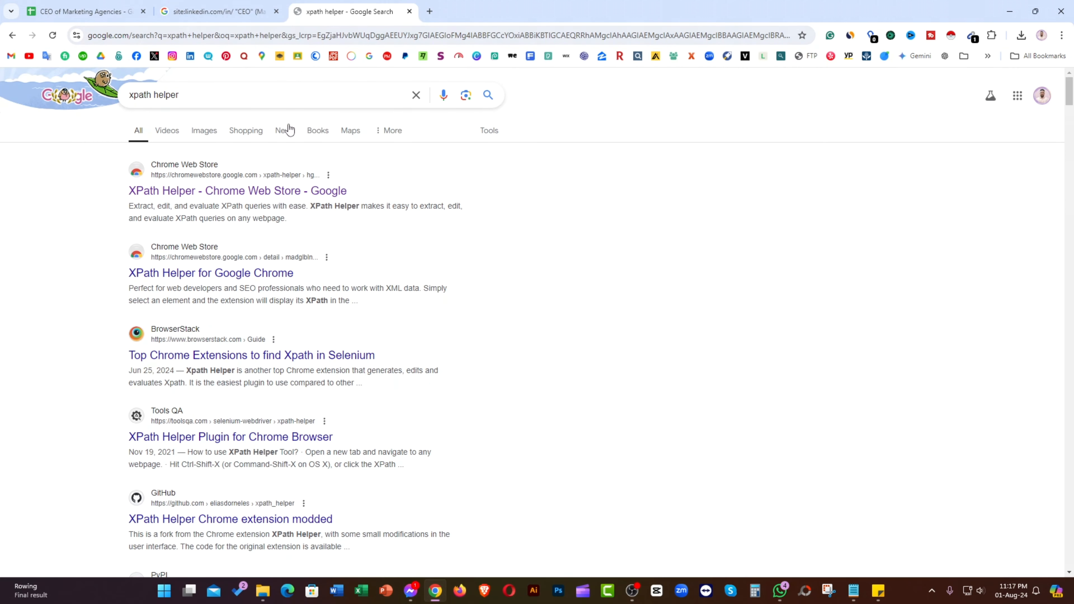
{"action": "left_click", "coordinate": [311, 192]}
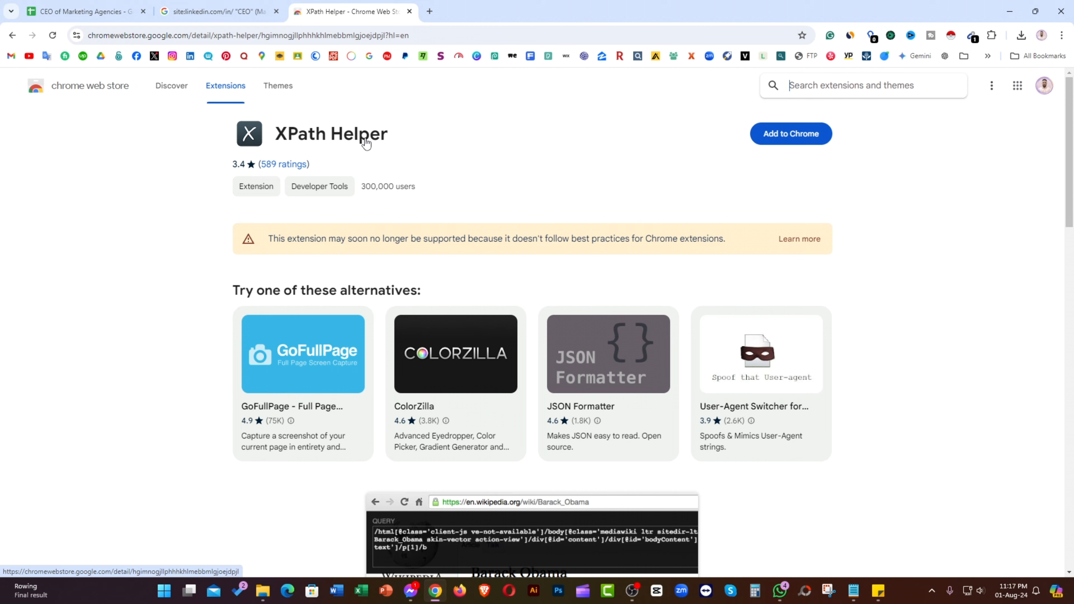
Step: Add the XPath Helper extension to Chrome from its Web Store page
{"action": "left_click", "coordinate": [433, 33]}
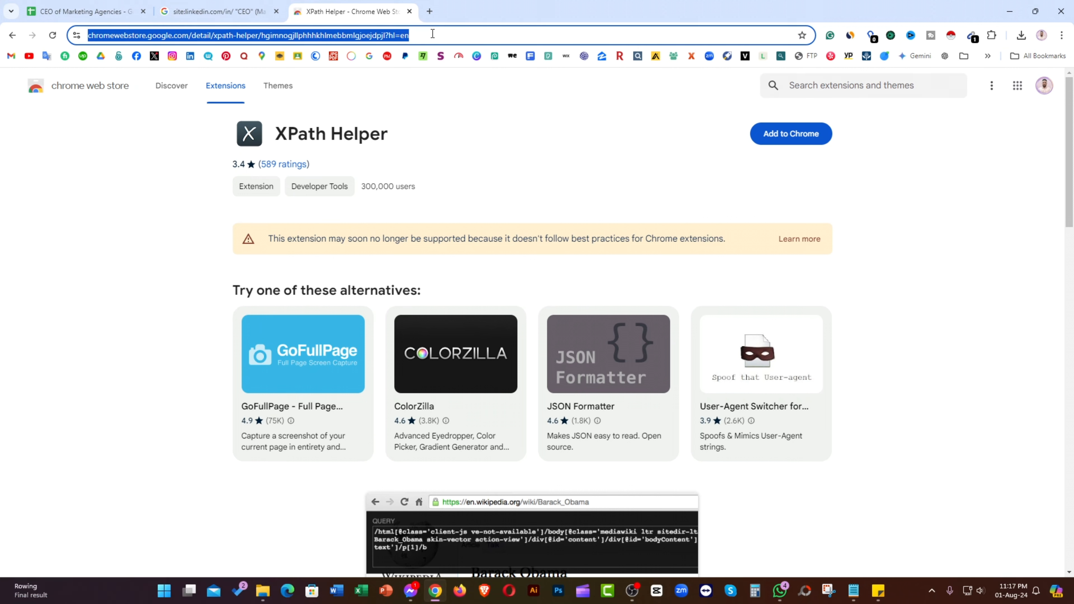
{"action": "left_click", "coordinate": [462, 101]}
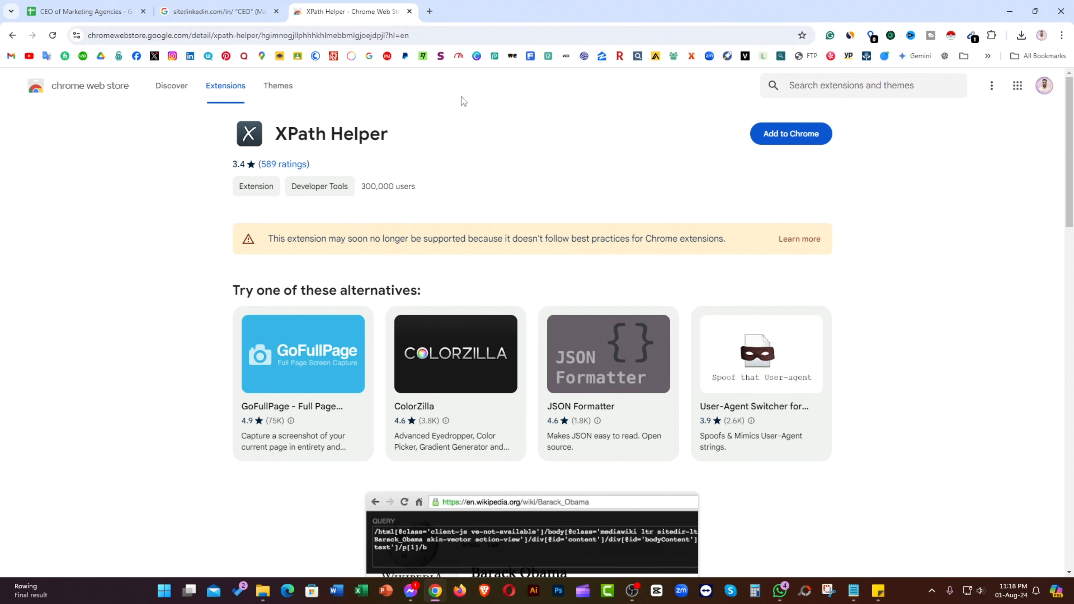
{"action": "left_click", "coordinate": [803, 135]}
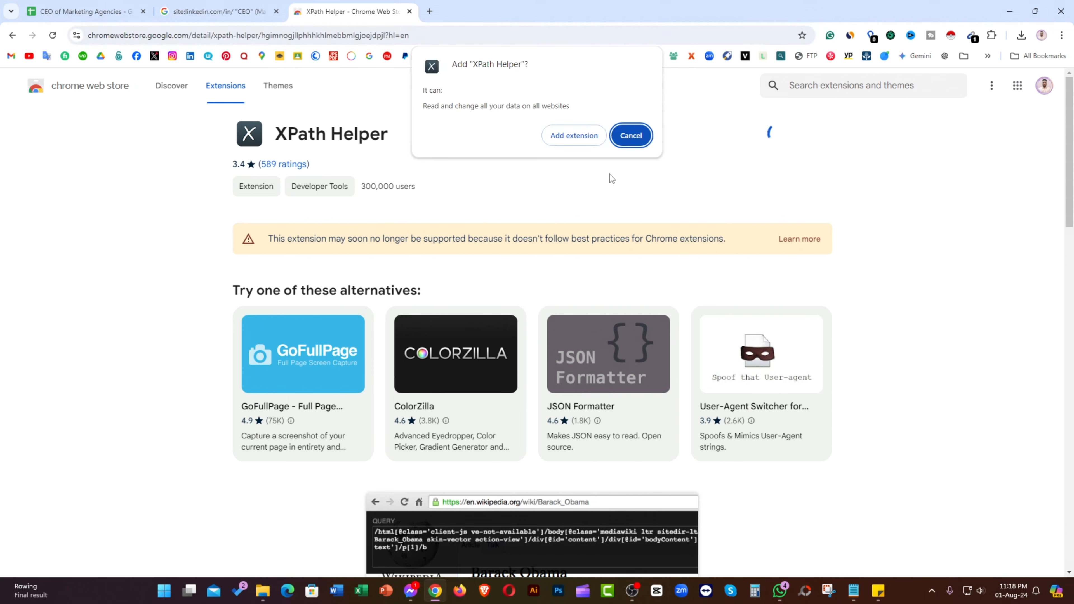
{"action": "left_click", "coordinate": [575, 138]}
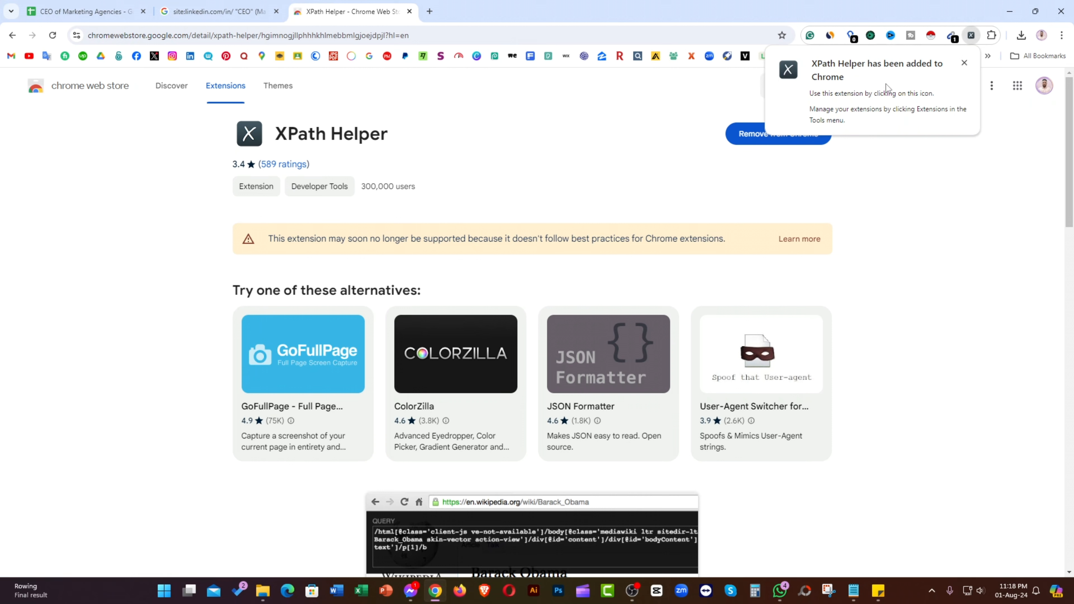
{"action": "left_click", "coordinate": [1007, 146]}
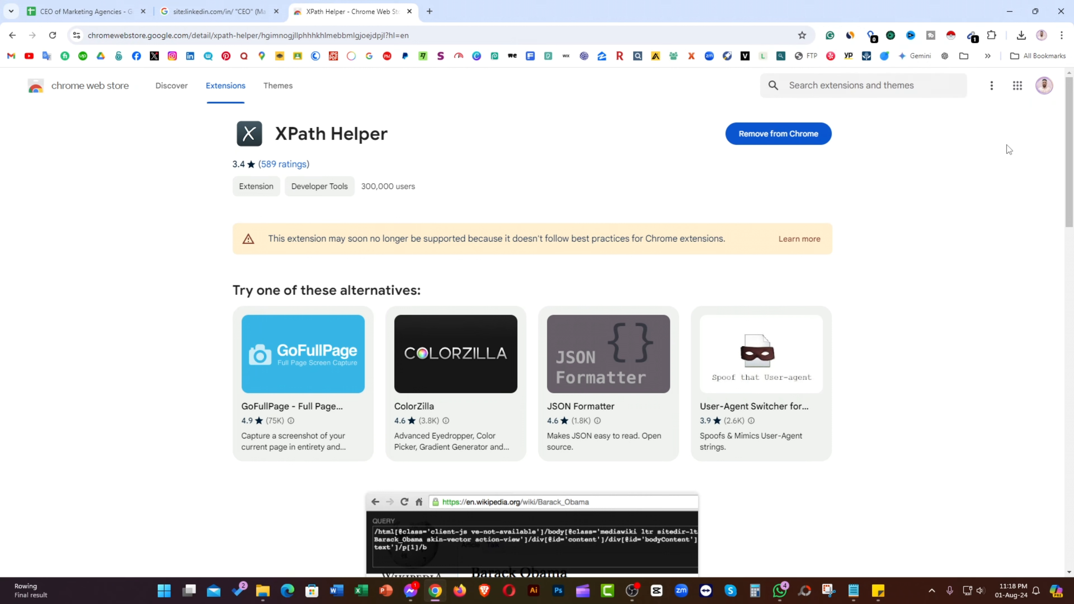
Step: Pin XPath Helper in the Extensions menu and close the Web Store tab
{"action": "left_click", "coordinate": [992, 36]}
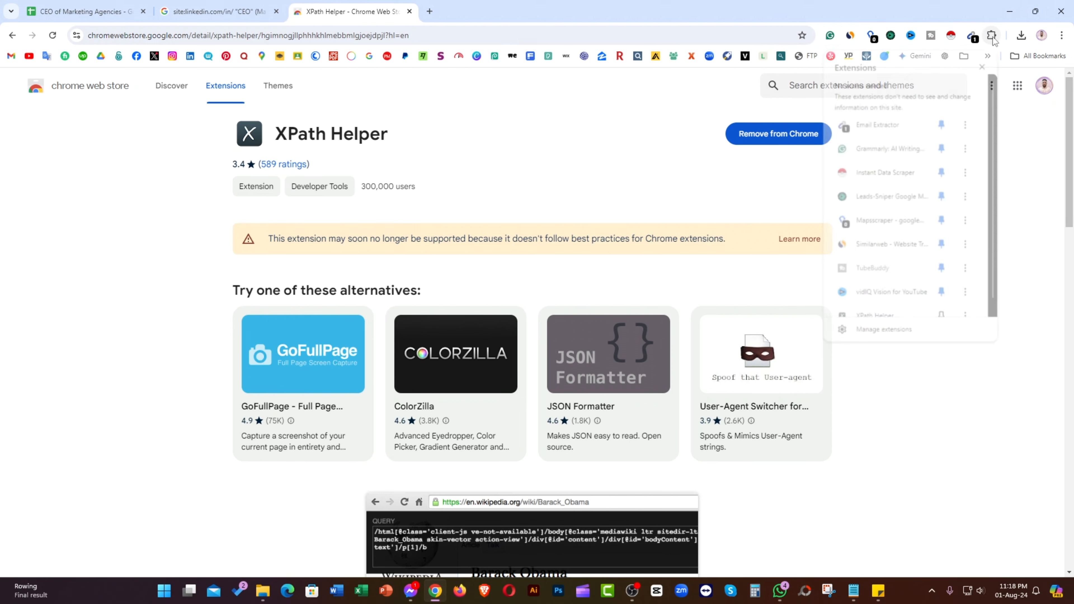
{"action": "scroll", "coordinate": [919, 289], "scroll_direction": "down", "scroll_amount": 1}
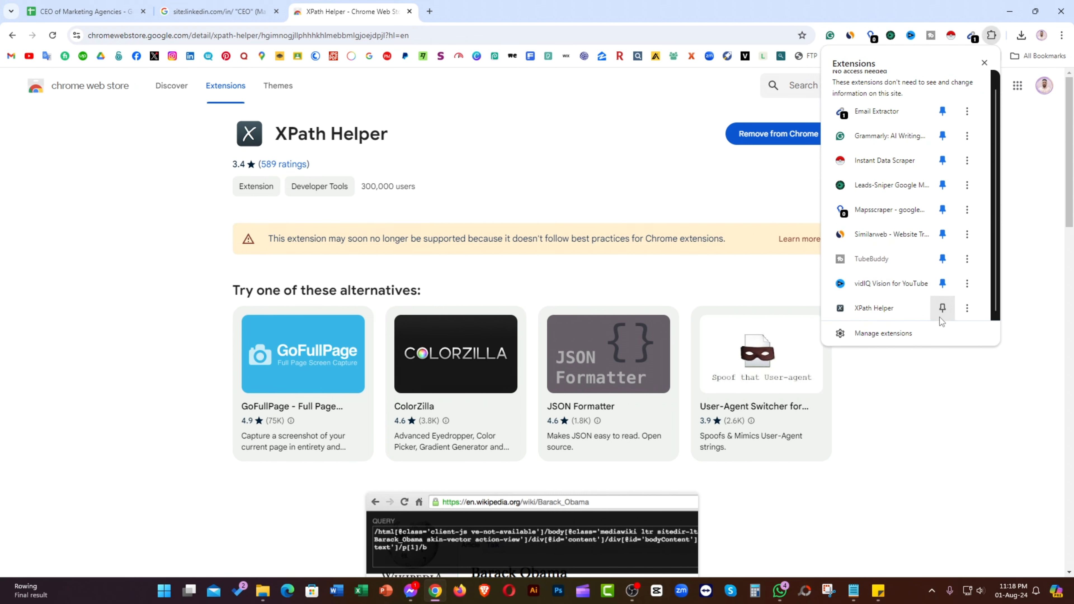
{"action": "left_click", "coordinate": [943, 309]}
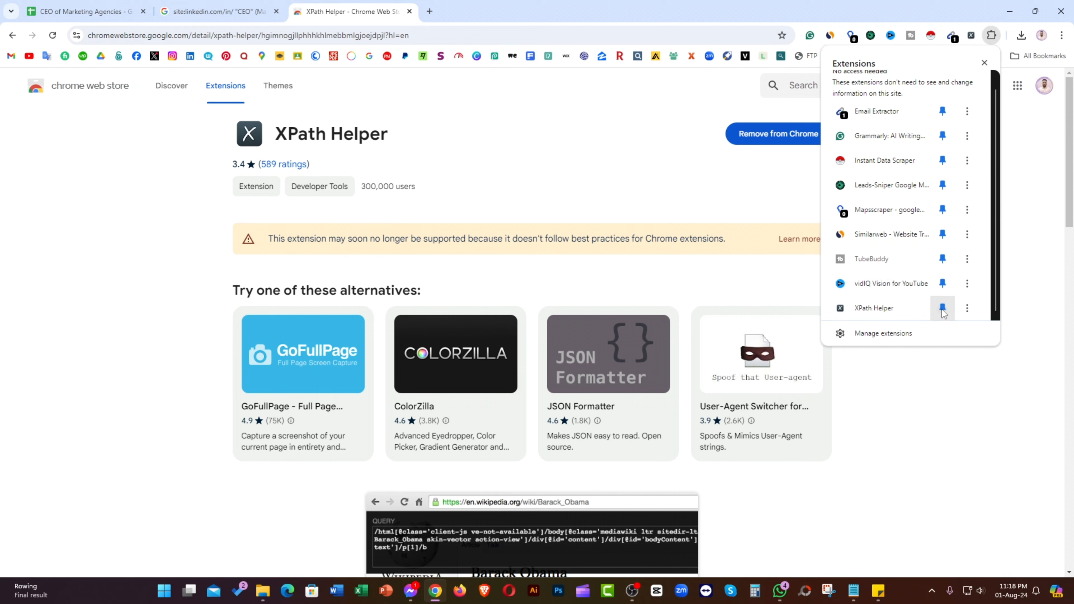
{"action": "left_click", "coordinate": [1034, 187]}
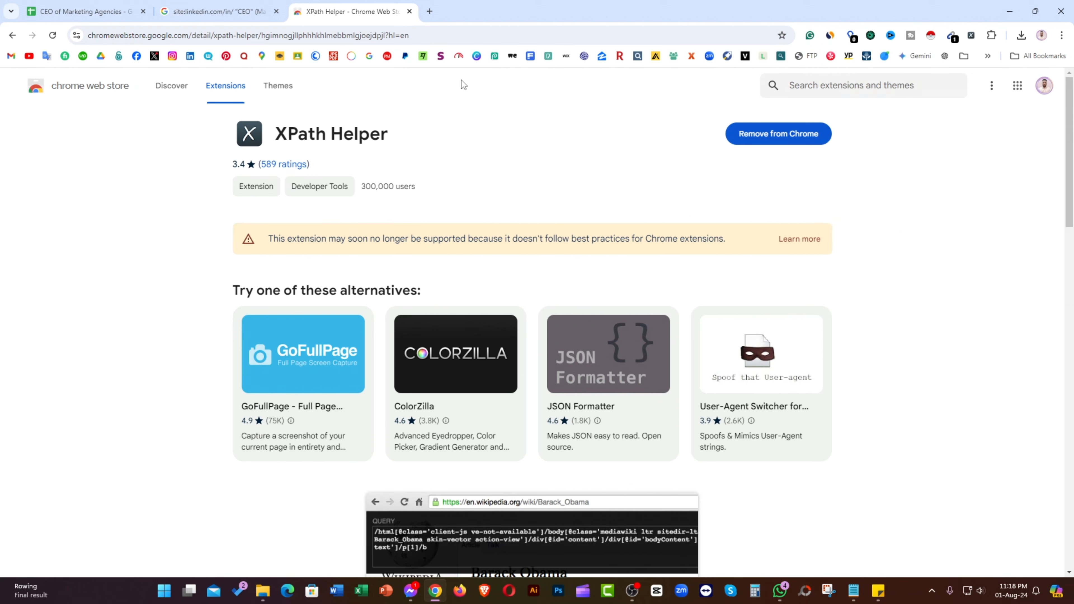
{"action": "left_click", "coordinate": [409, 12]}
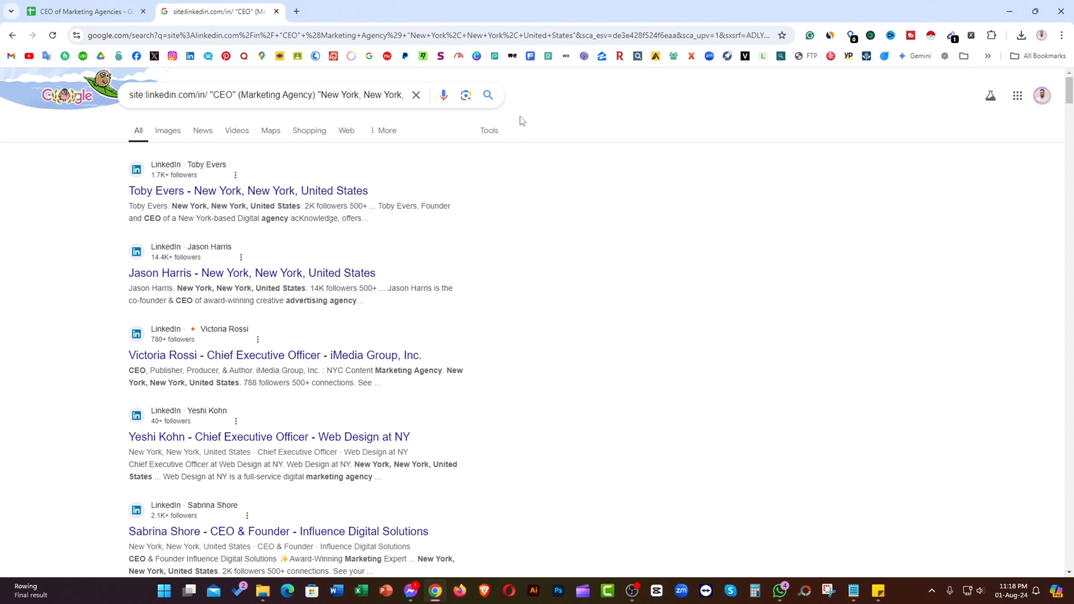
Step: Rerun the LinkedIn CEO search, launch XPath Helper and capture the first result title's XPath
{"action": "left_click", "coordinate": [489, 95]}
{"action": "left_click", "coordinate": [972, 35]}
{"action": "key", "text": "shift"}
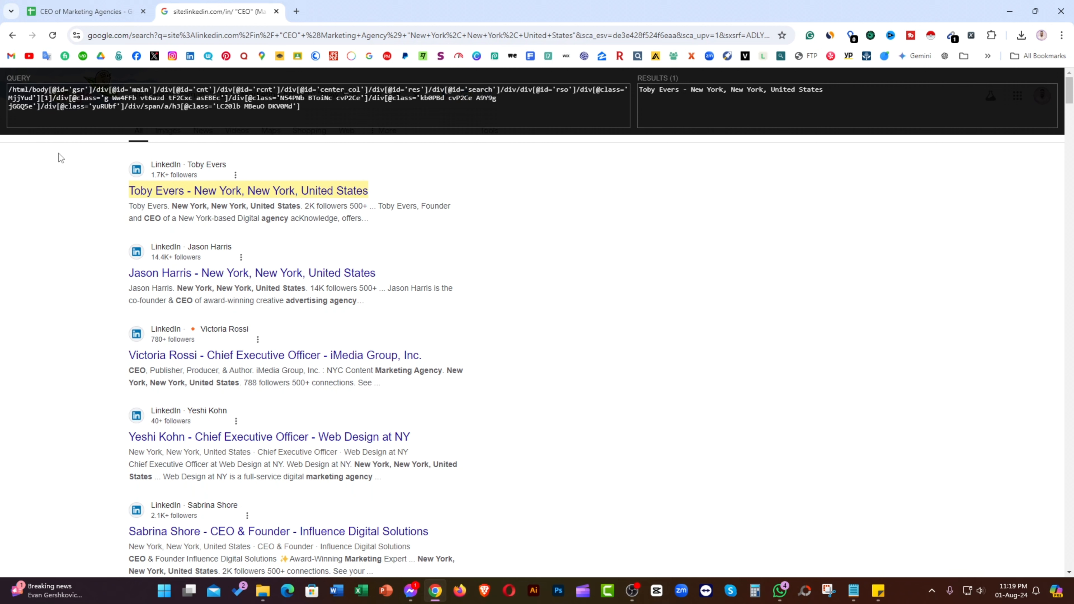
Step: Replace the query's absolute prefix with a leading '/' so it matches all 99 result titles
{"action": "left_click", "coordinate": [42, 108]}
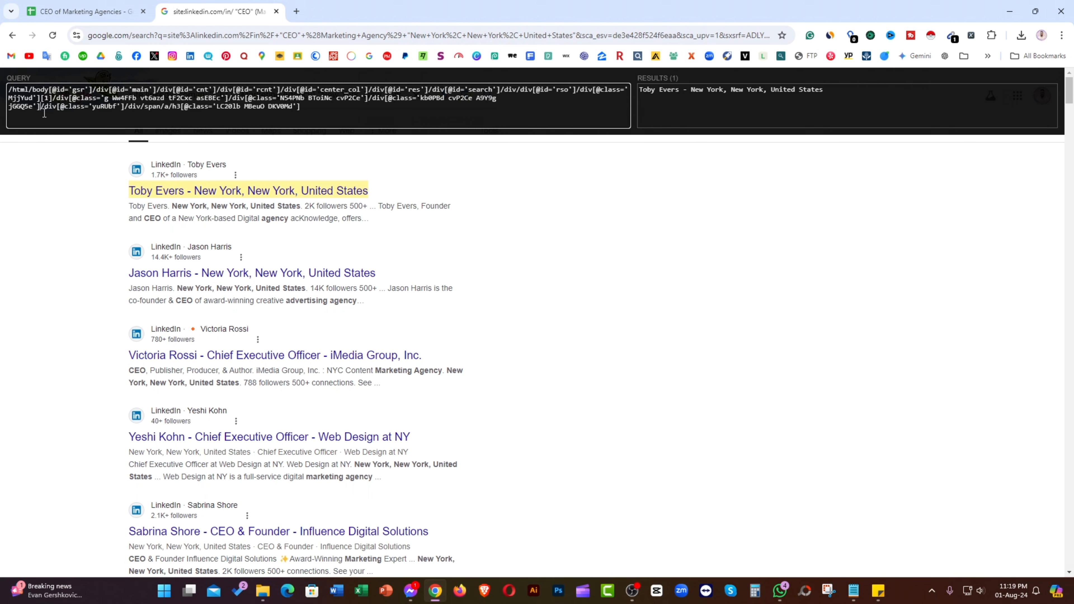
{"action": "left_click_drag", "start_coordinate": [39, 106], "coordinate": [1, 94]}
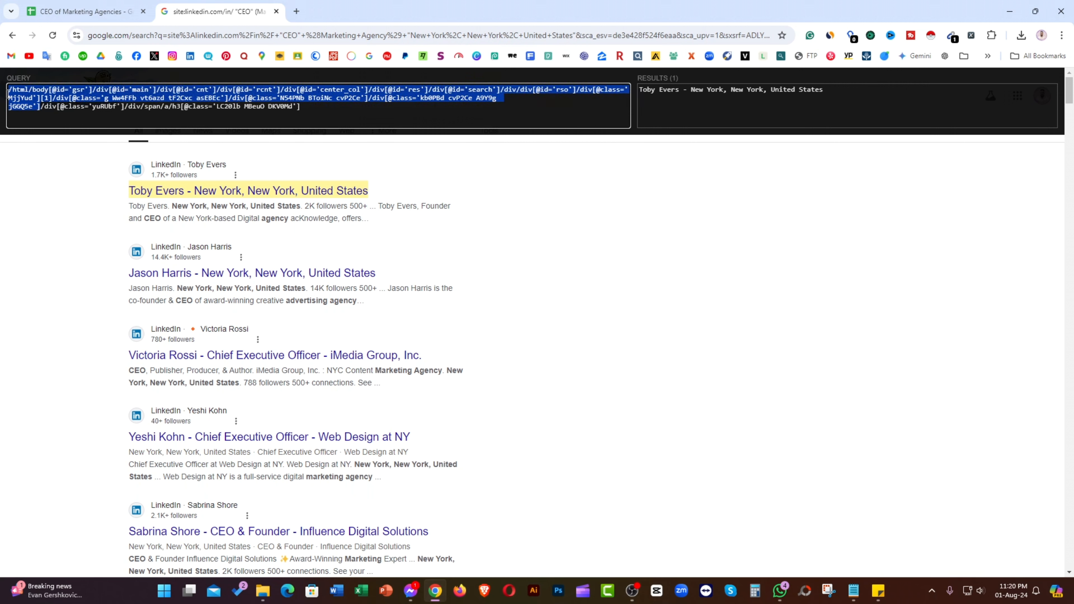
{"action": "key", "text": "BackSpace"}
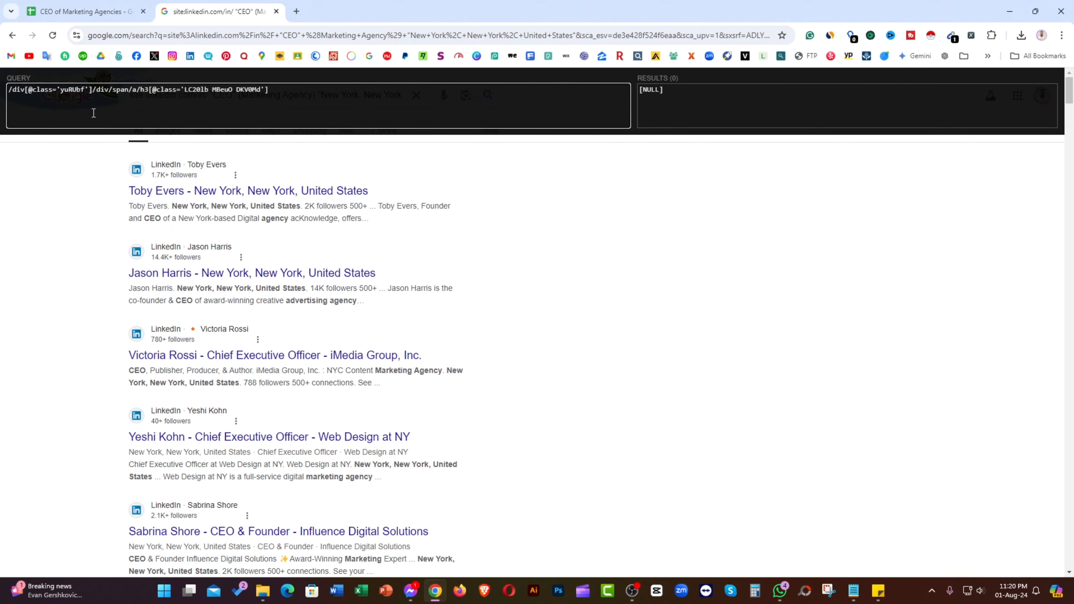
{"action": "type", "text": "/"}
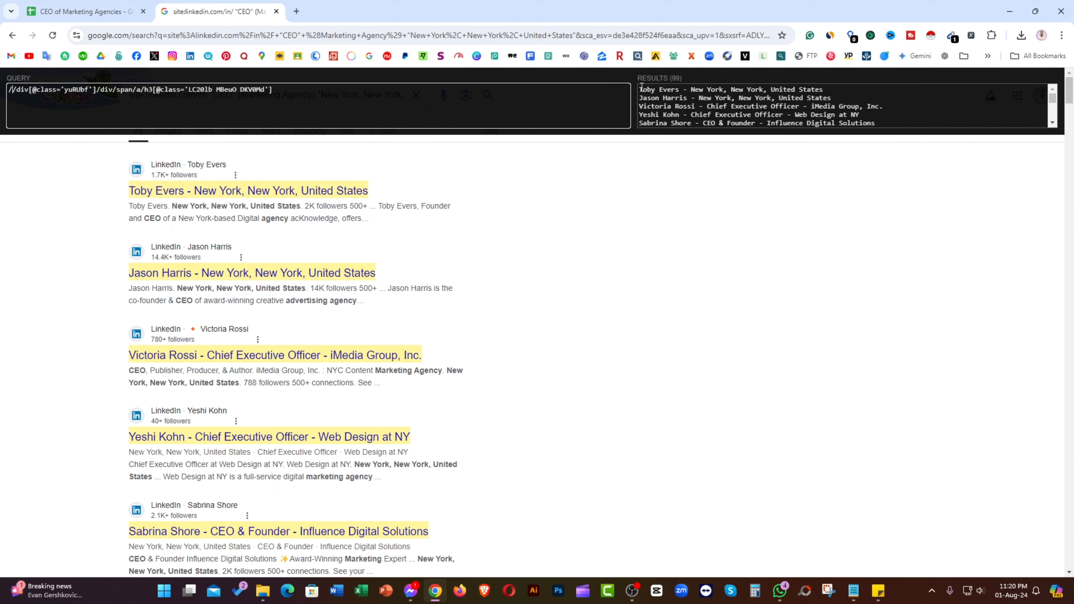
Step: Select all 99 matched titles in the RESULTS box
{"action": "left_click", "coordinate": [672, 92]}
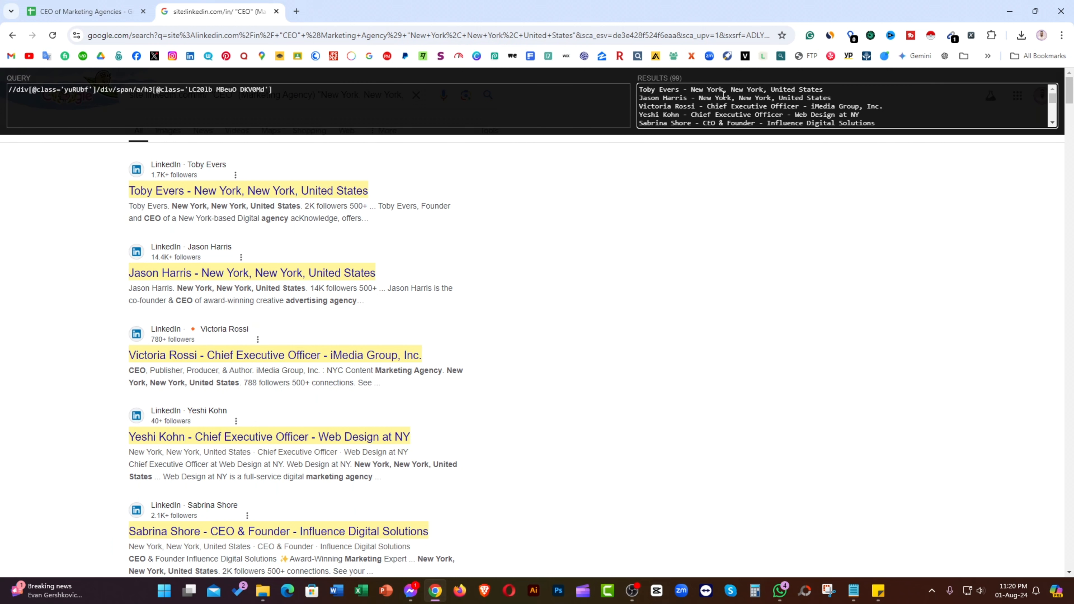
{"action": "key", "text": "ctrl+a"}
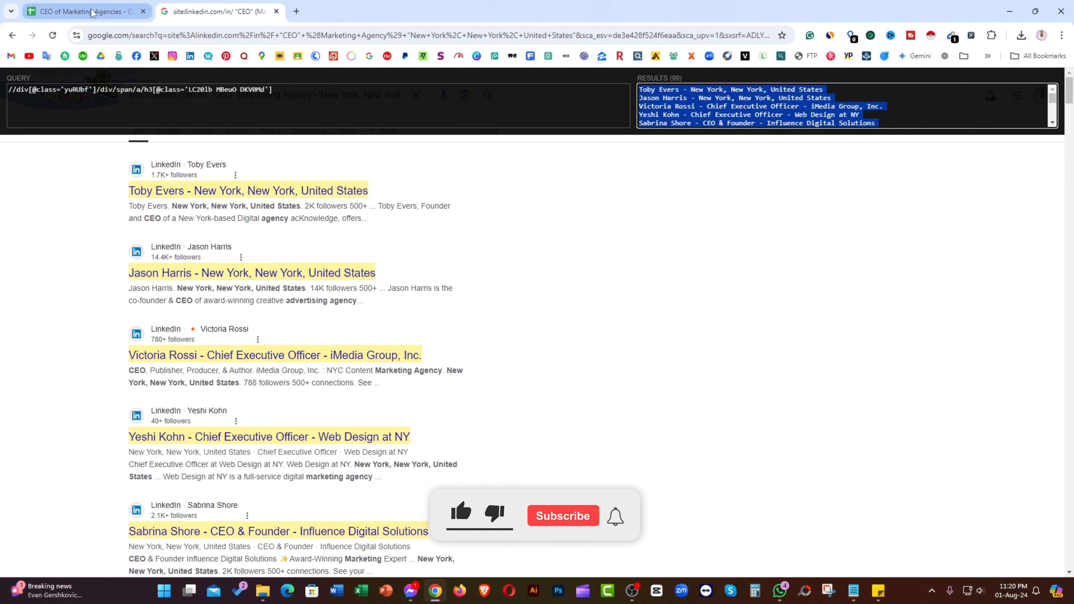
Step: Paste the 99 titles into column A of the CEO of Marketing Agencies sheet, checking row 99
{"action": "left_click", "coordinate": [101, 6]}
{"action": "key", "text": "ctrl+Home"}
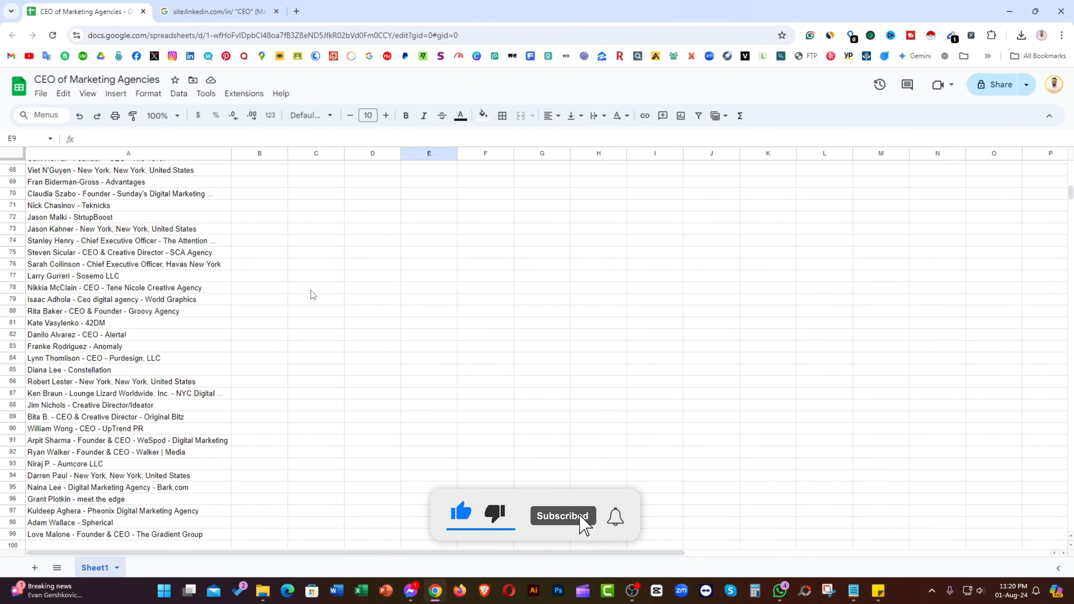
{"action": "scroll", "coordinate": [311, 295], "scroll_direction": "down", "scroll_amount": 4}
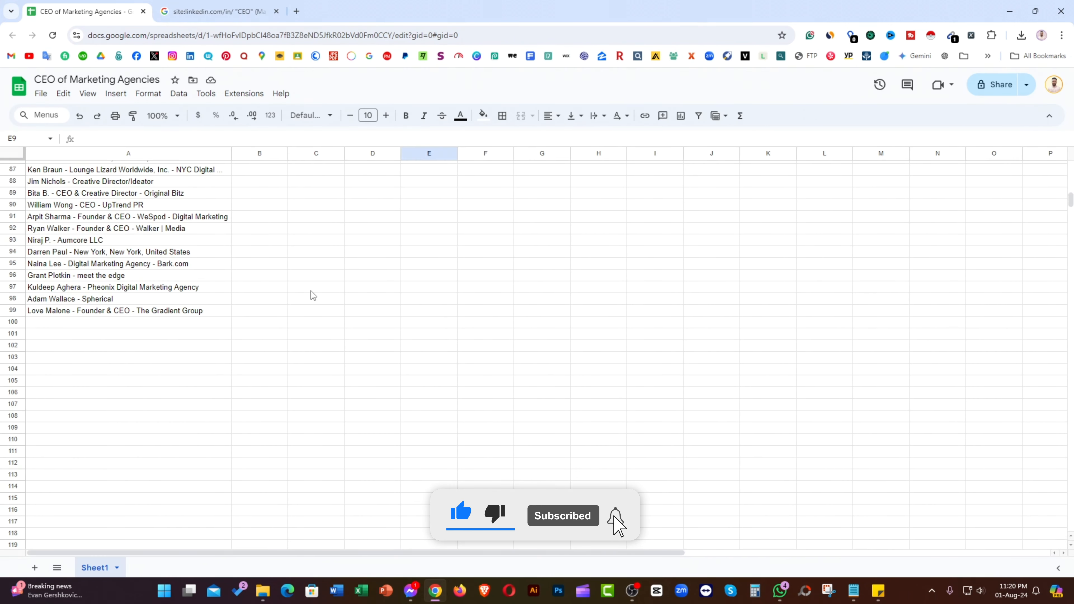
{"action": "left_click", "coordinate": [13, 312]}
{"action": "scroll", "coordinate": [343, 259], "scroll_direction": "up", "scroll_amount": 20}
{"action": "left_click", "coordinate": [341, 253]}
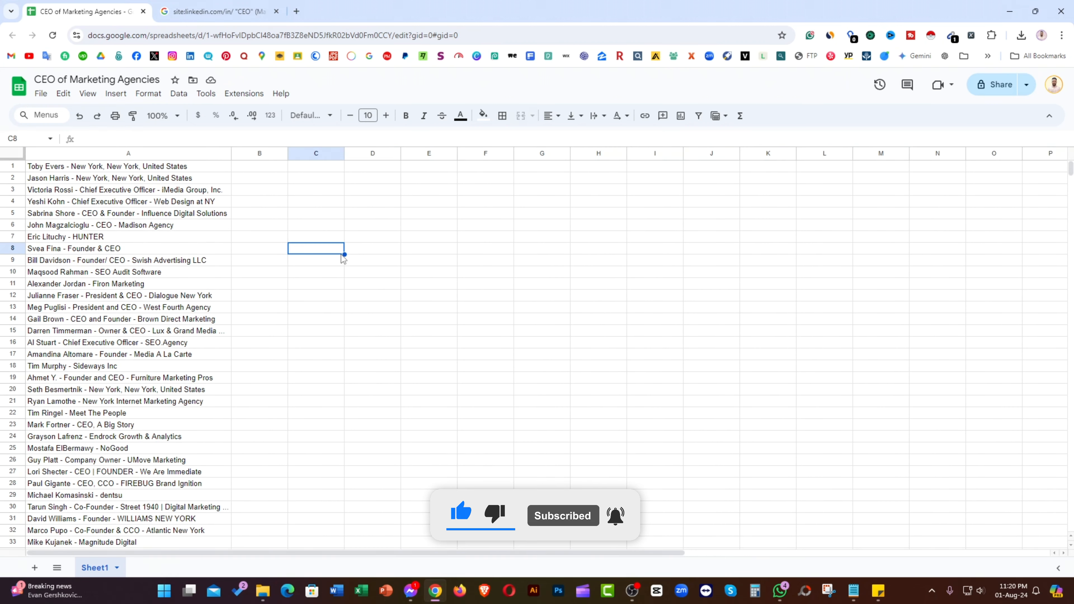
{"action": "left_click", "coordinate": [234, 20]}
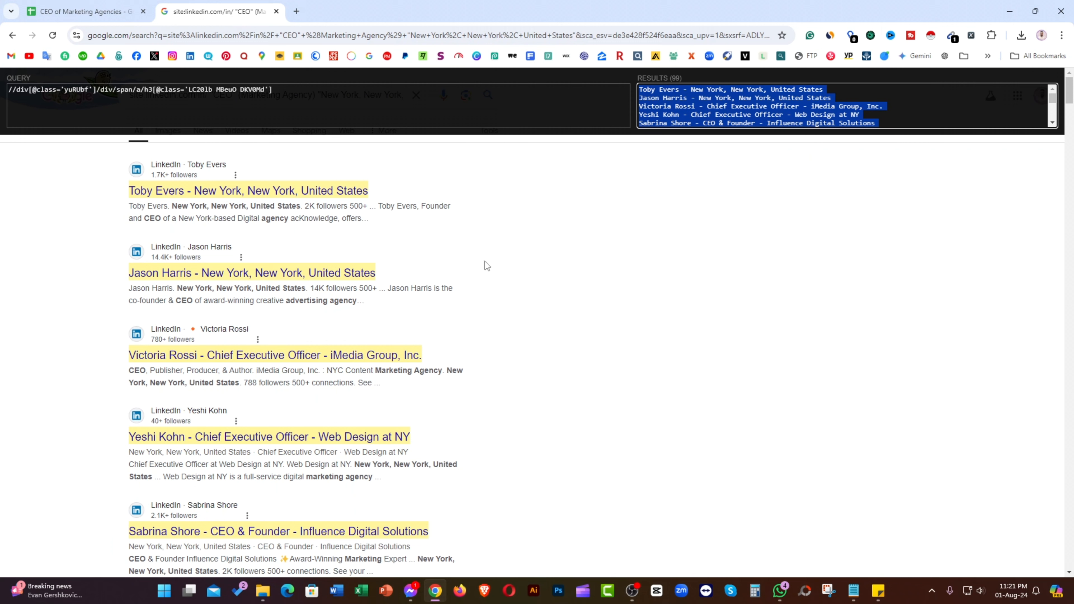
{"action": "left_click", "coordinate": [319, 89]}
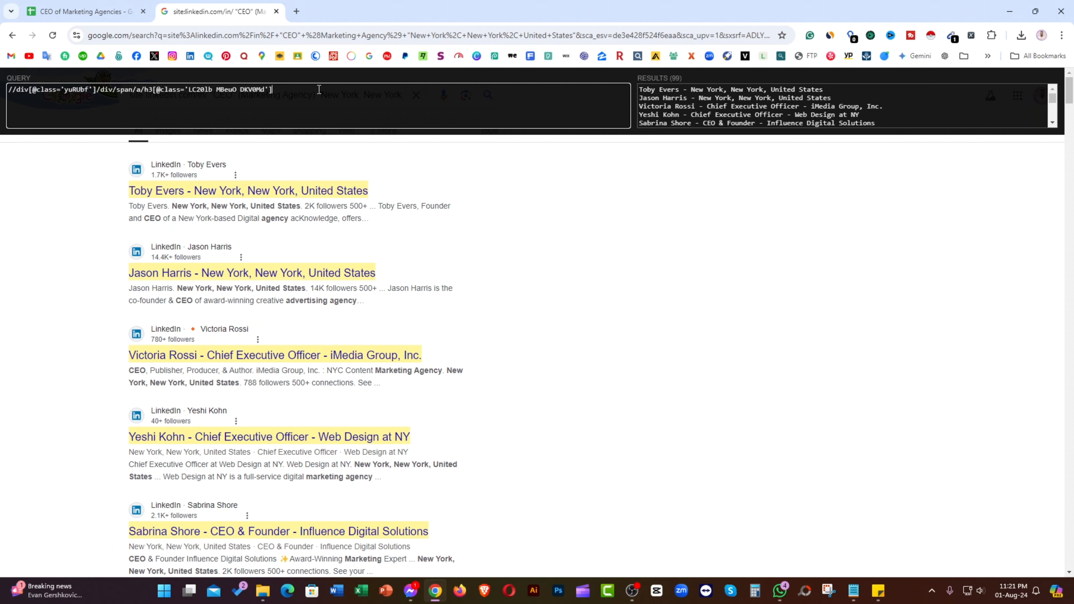
{"action": "type", "text": "/"}
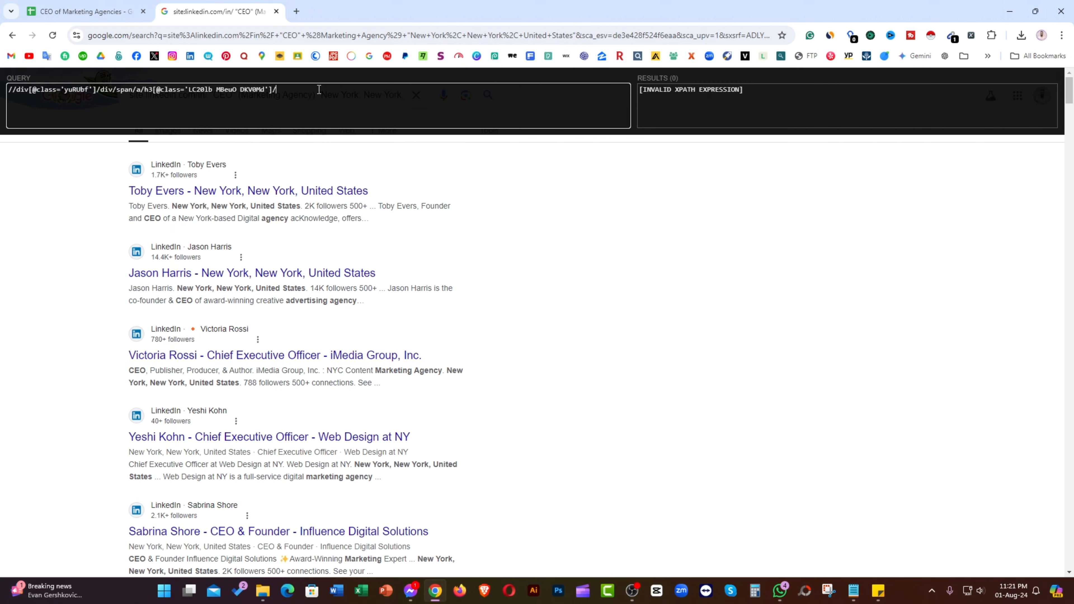
{"action": "type", "text": ".."}
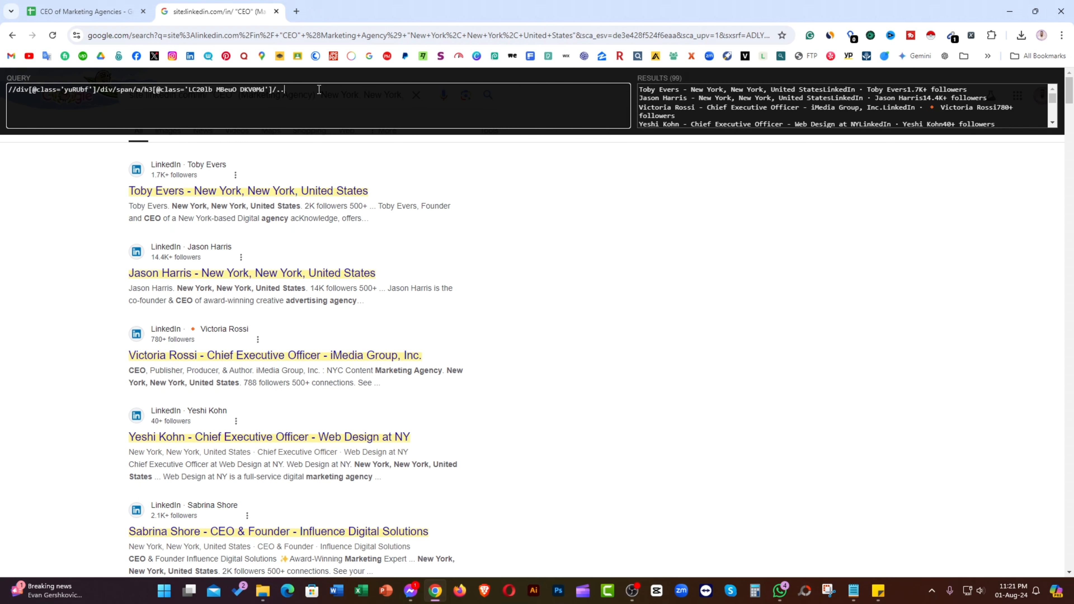
{"action": "type", "text": "/@"}
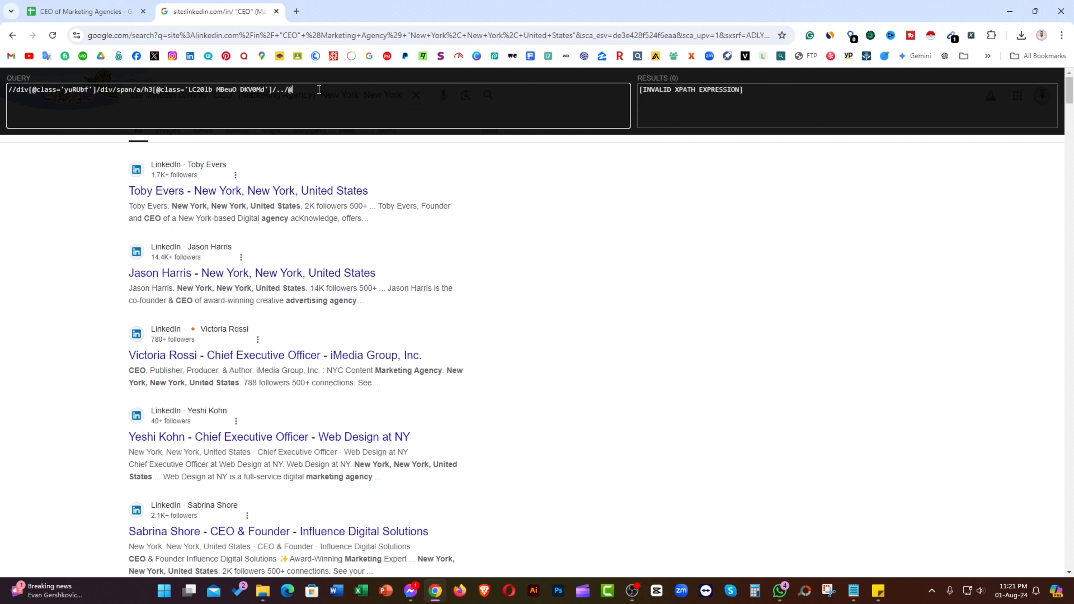
{"action": "type", "text": "href"}
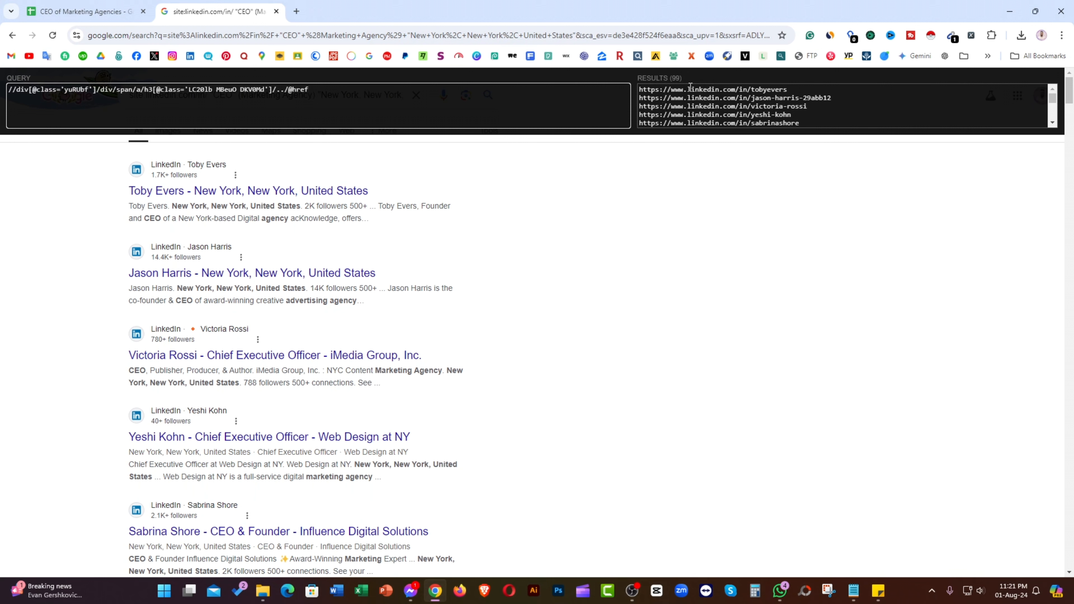
{"action": "left_click", "coordinate": [683, 93]}
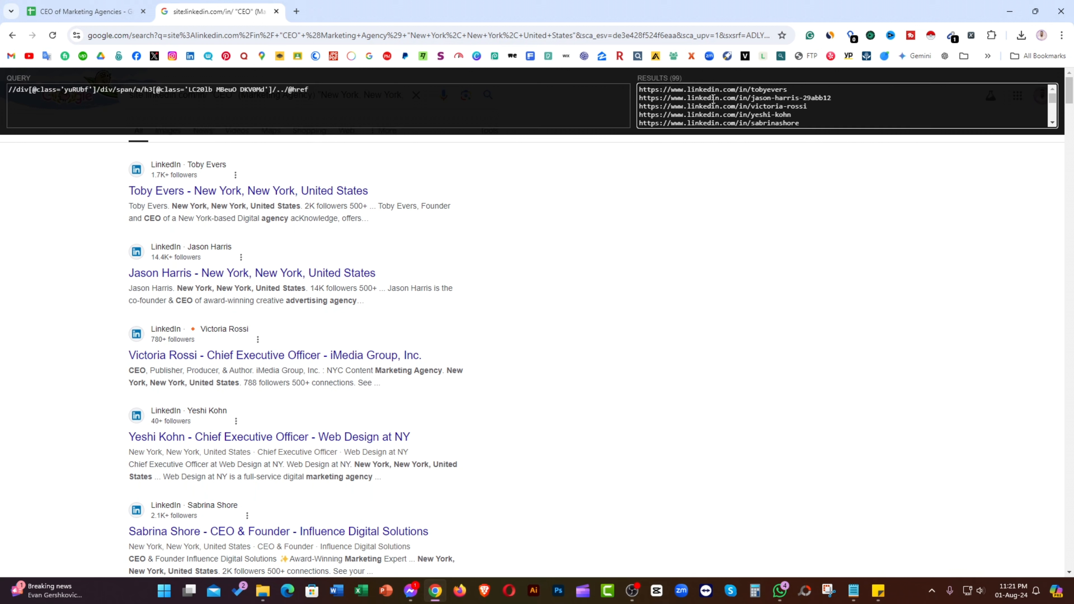
{"action": "key", "text": "ctrl+a"}
{"action": "key", "text": "ctrl+c"}
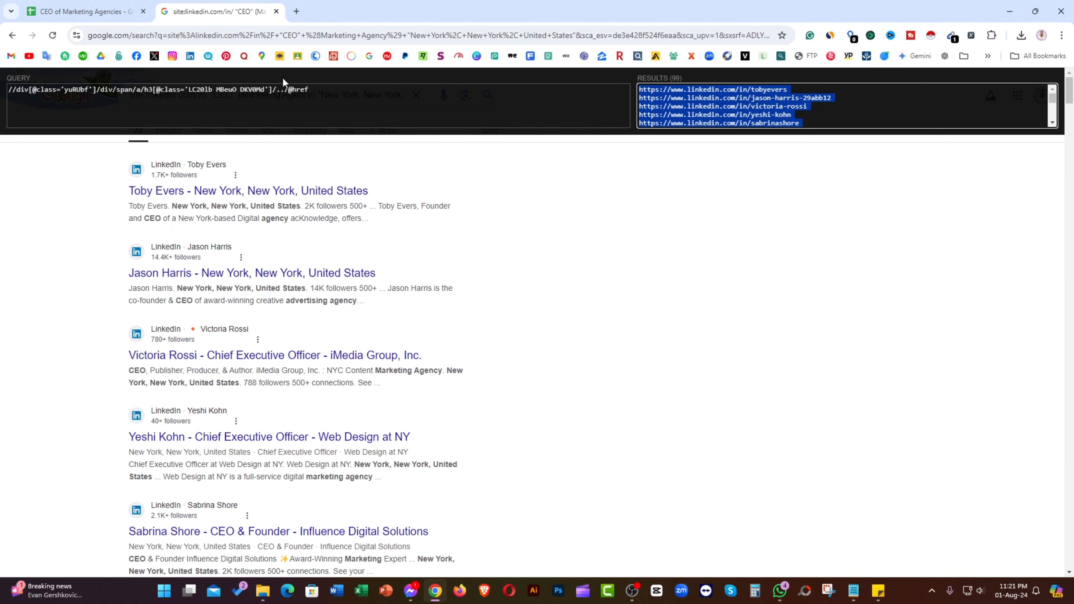
Step: Paste the 99 profile URLs into column B starting at B1
{"action": "left_click", "coordinate": [84, 12]}
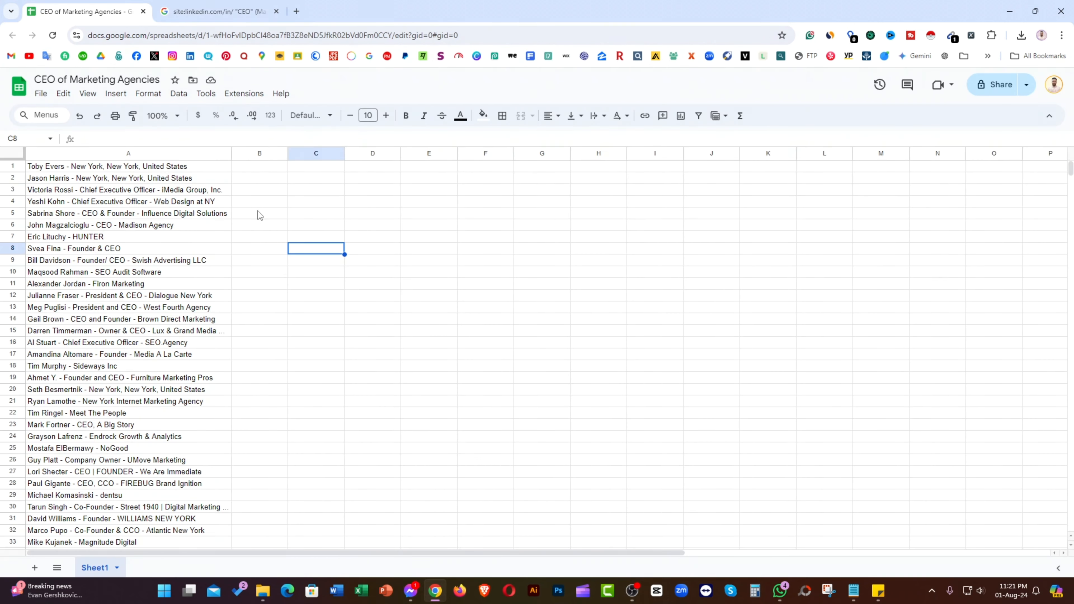
{"action": "key", "text": "Left"}
{"action": "key", "text": "ctrl+Up"}
{"action": "key", "text": "ctrl+v"}
{"action": "left_click", "coordinate": [489, 287]}
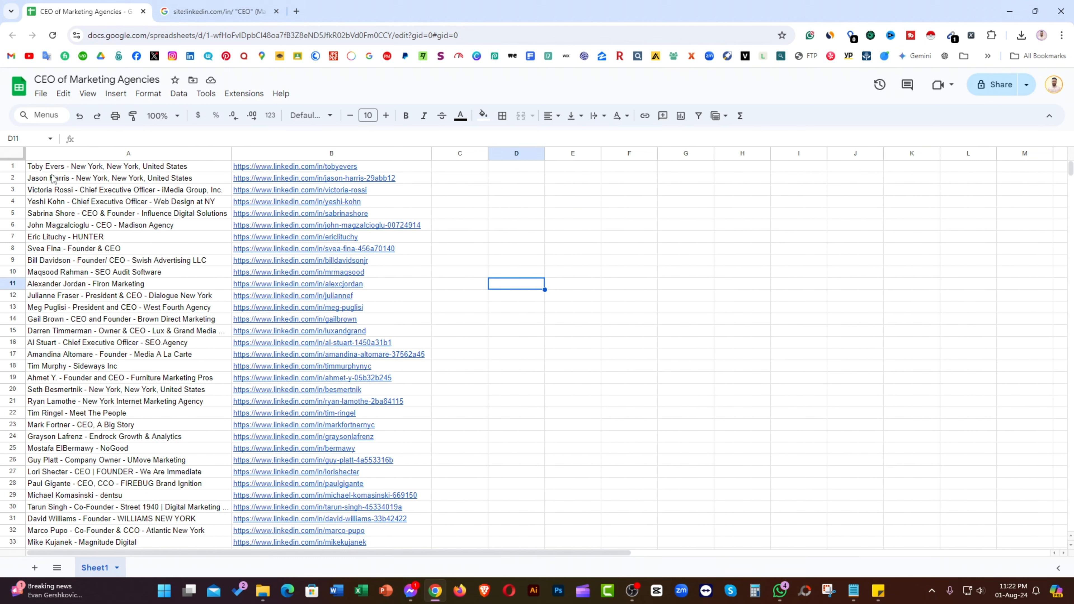
Step: Dismiss the link preview card and return to the search results
{"action": "mouse_move", "coordinate": [250, 192]}
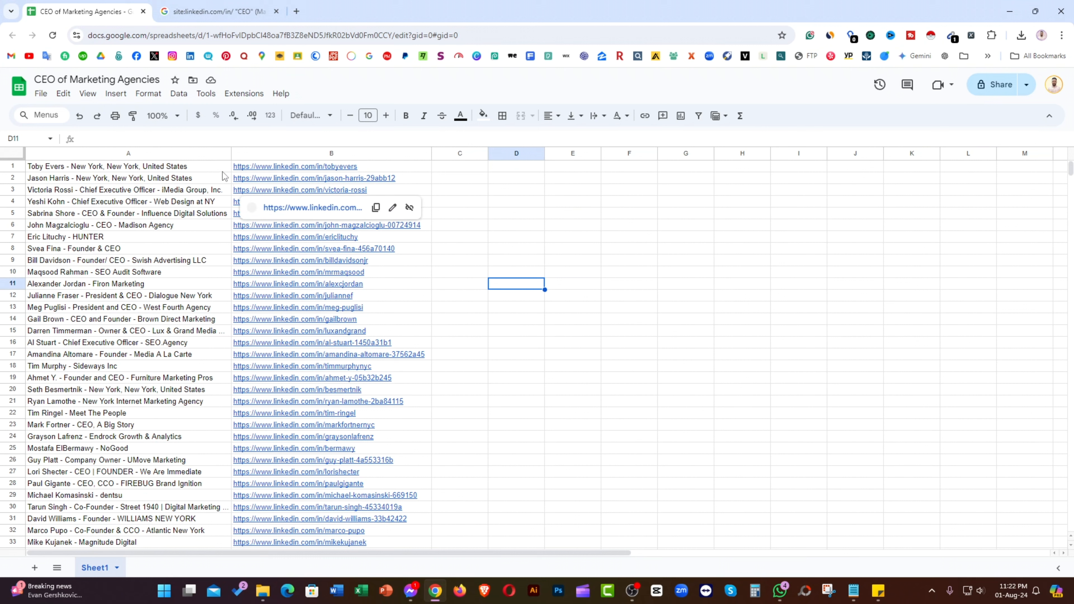
{"action": "mouse_move", "coordinate": [288, 169]}
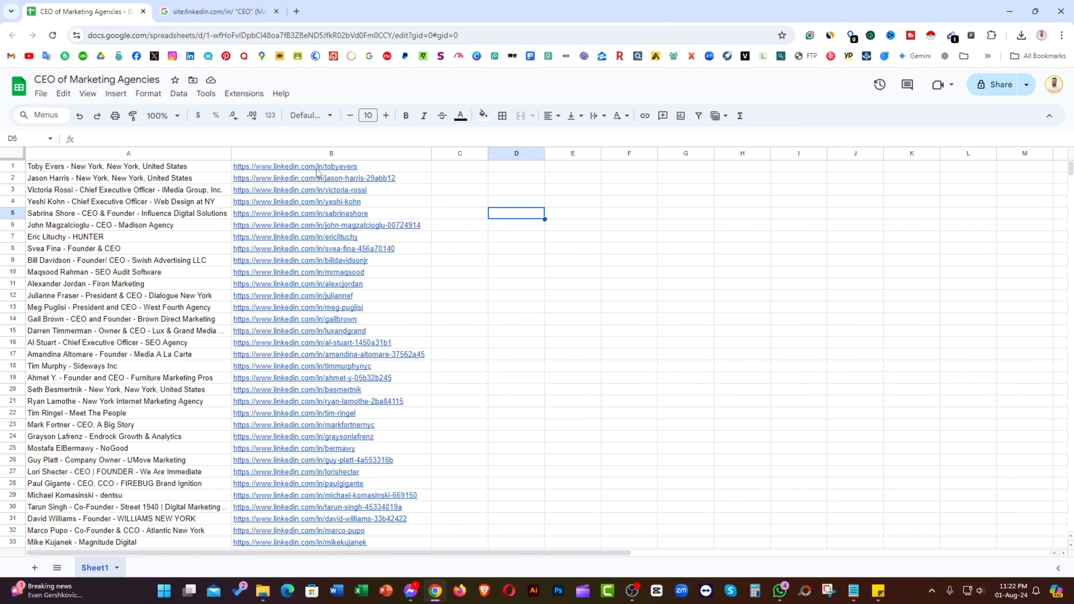
{"action": "left_click", "coordinate": [523, 249]}
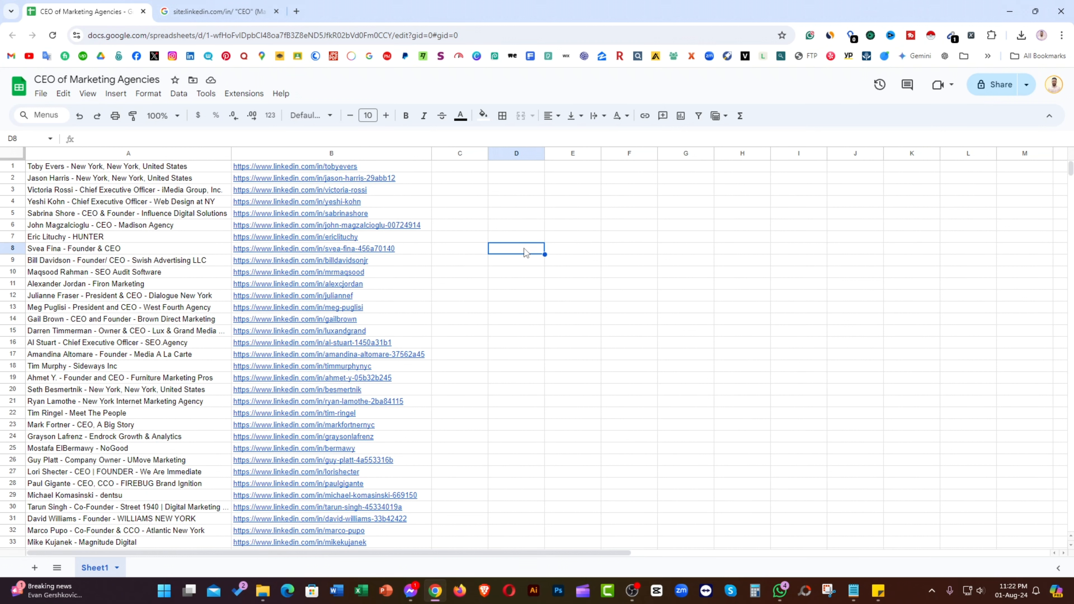
{"action": "left_click", "coordinate": [227, 12]}
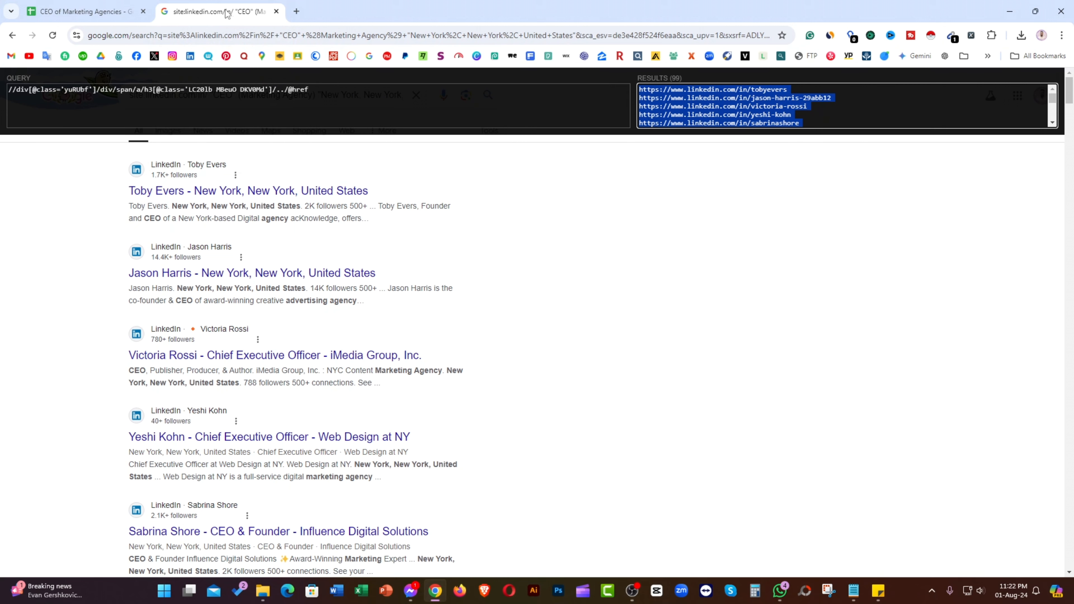
Step: On the next results page, capture a title's XPath, trim it to a relative path, select all 99 titles
{"action": "scroll", "coordinate": [505, 457], "scroll_direction": "down", "scroll_amount": 10}
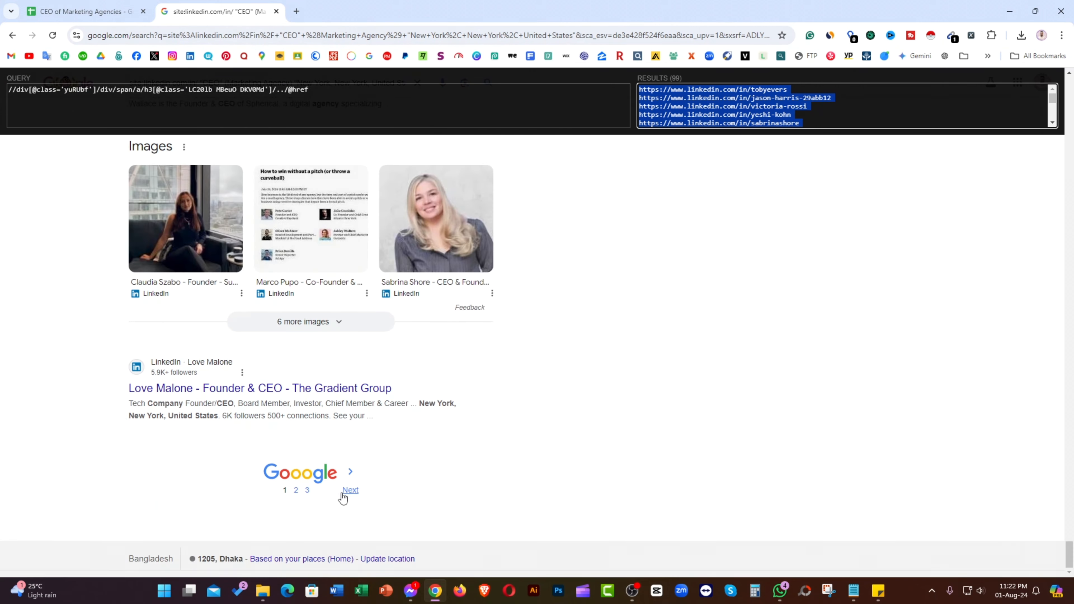
{"action": "left_click", "coordinate": [348, 490]}
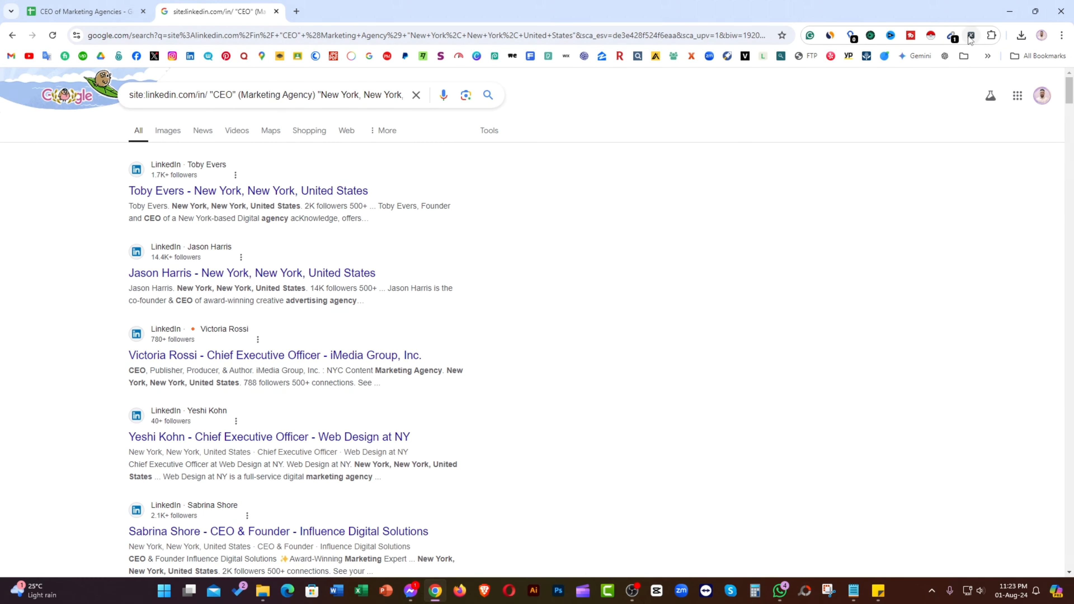
{"action": "left_click", "coordinate": [971, 36]}
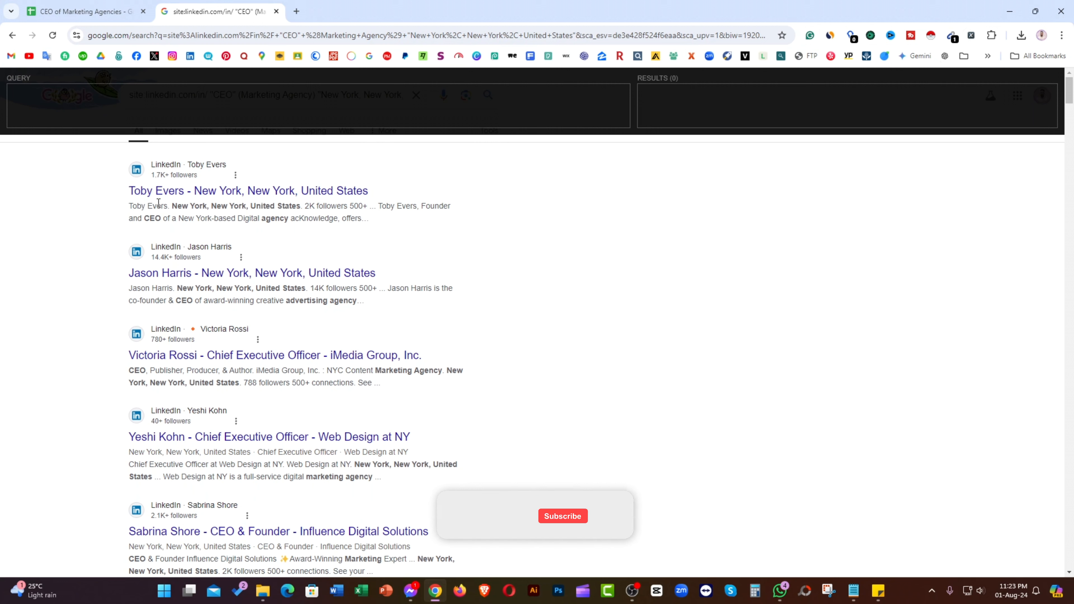
{"action": "key", "text": "shift"}
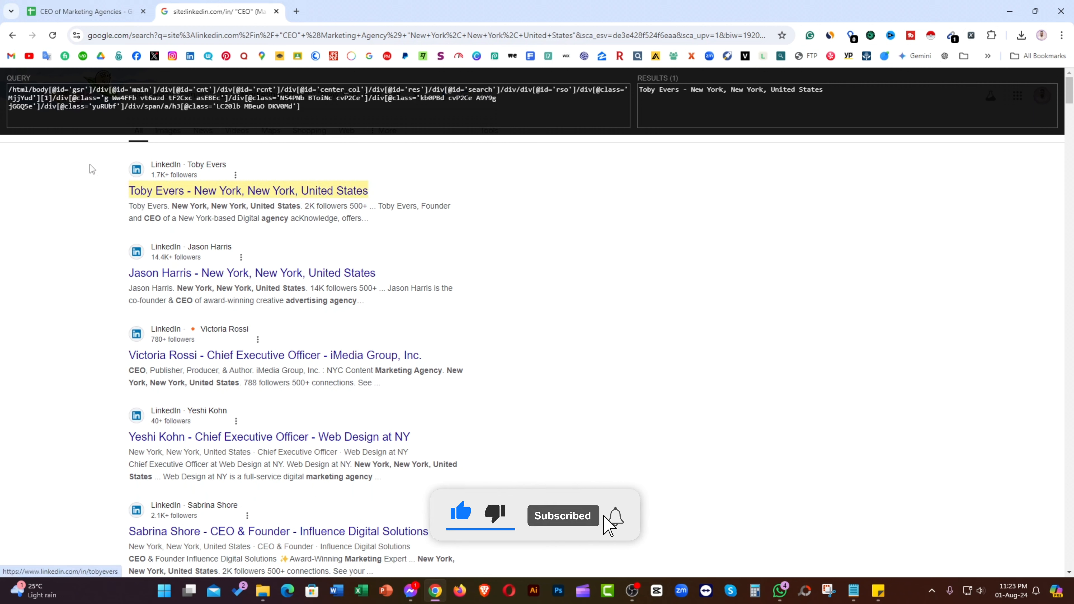
{"action": "left_click_drag", "start_coordinate": [41, 107], "coordinate": [3, 91]}
{"action": "key", "text": "BackSpace"}
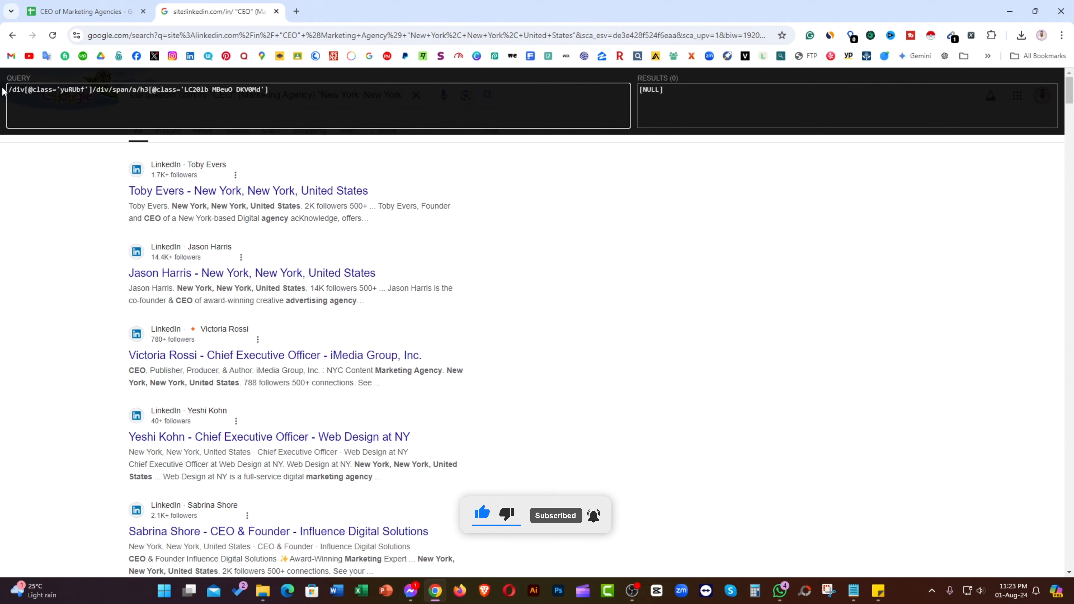
{"action": "type", "text": "/"}
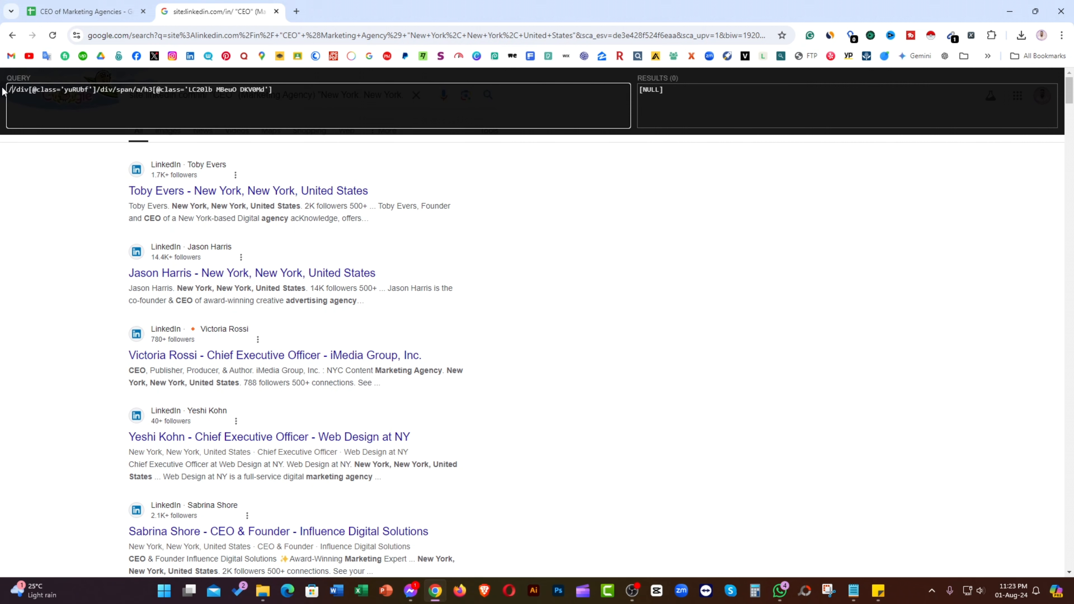
{"action": "scroll", "coordinate": [165, 402], "scroll_direction": "down", "scroll_amount": 20}
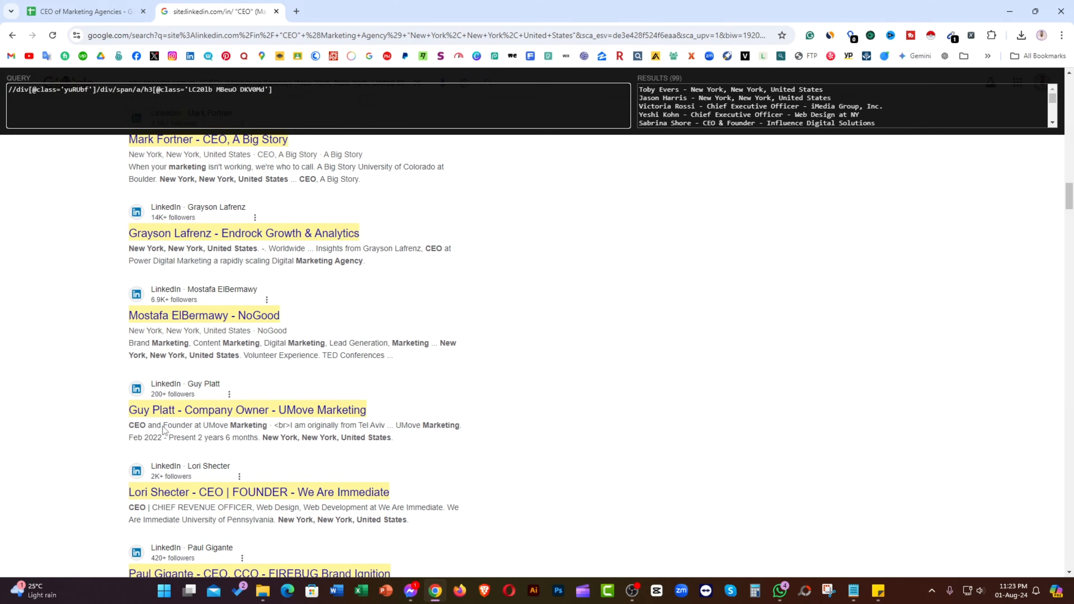
{"action": "scroll", "coordinate": [164, 428], "scroll_direction": "up", "scroll_amount": 20}
{"action": "left_click", "coordinate": [663, 95]}
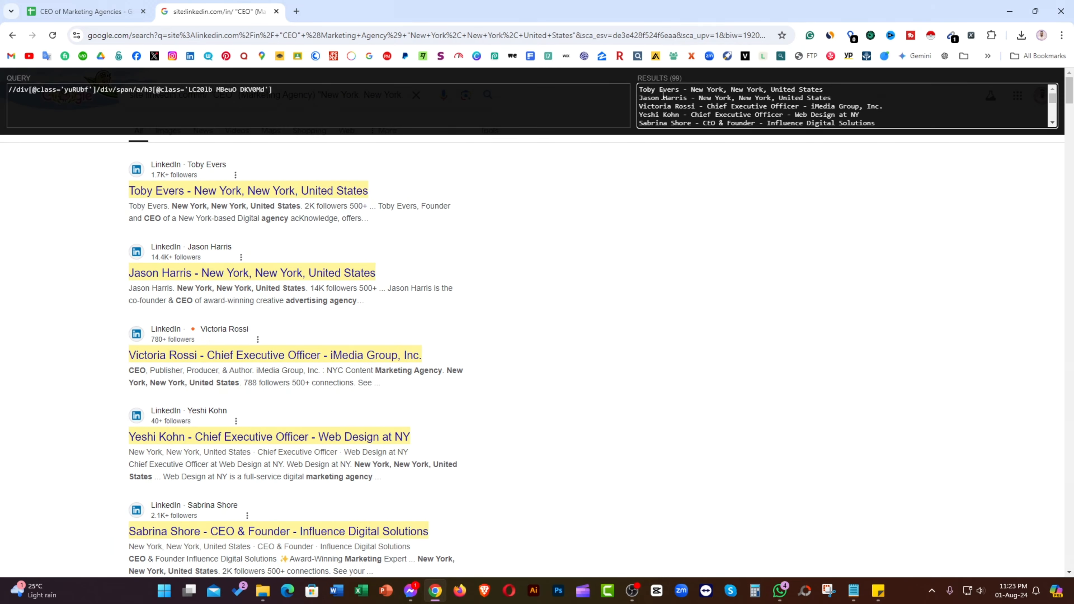
{"action": "key", "text": "ctrl+a"}
{"action": "key", "text": "ctrl+c"}
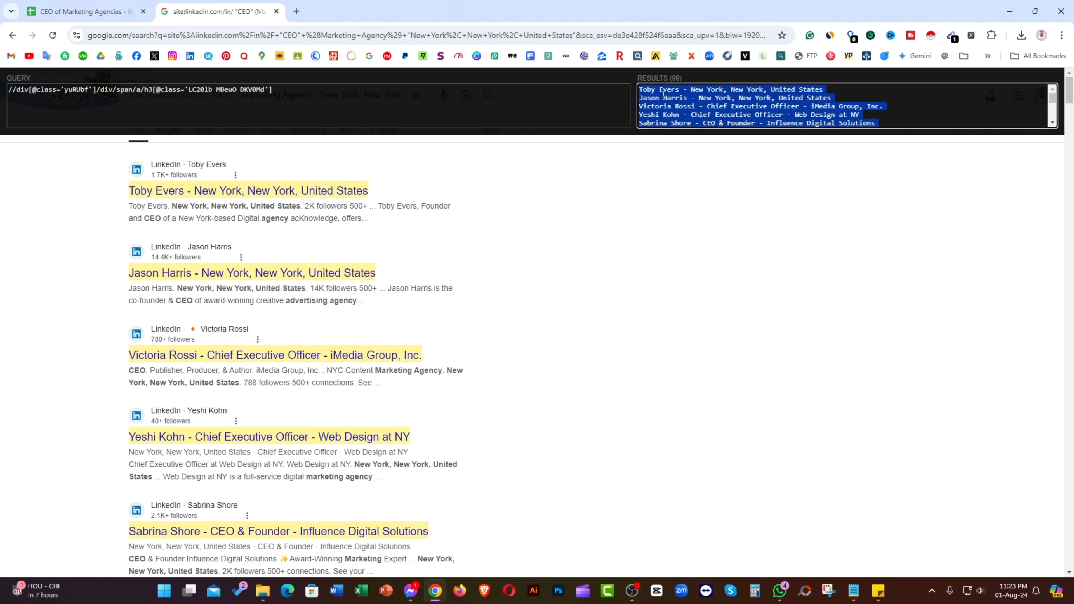
Step: Paste the second page's titles into column A from A100, then return to the results
{"action": "left_click", "coordinate": [77, 12]}
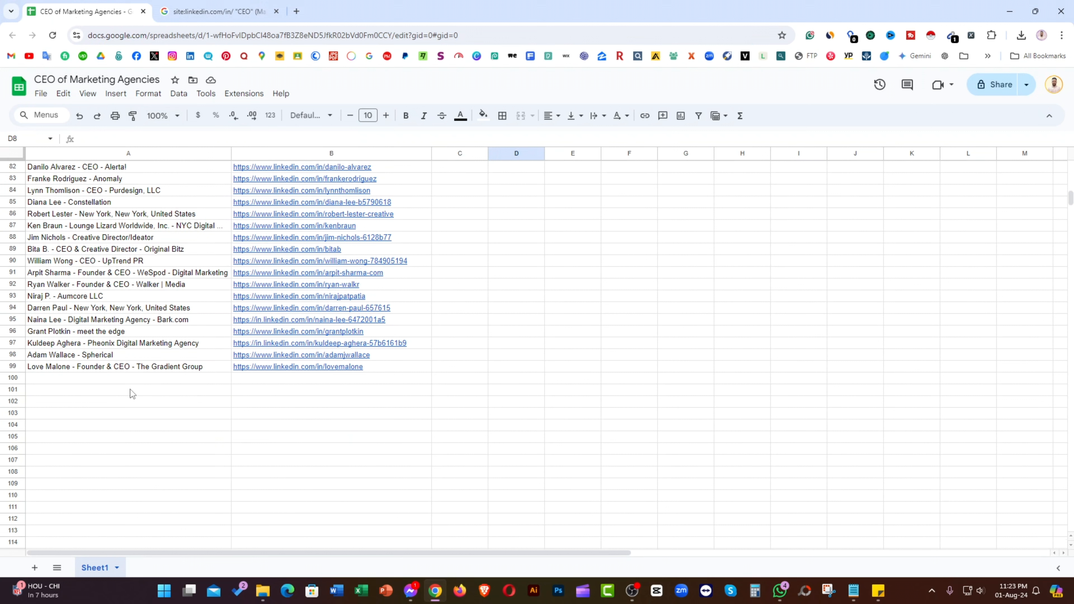
{"action": "key", "text": "ctrl+v"}
{"action": "left_click", "coordinate": [349, 390]}
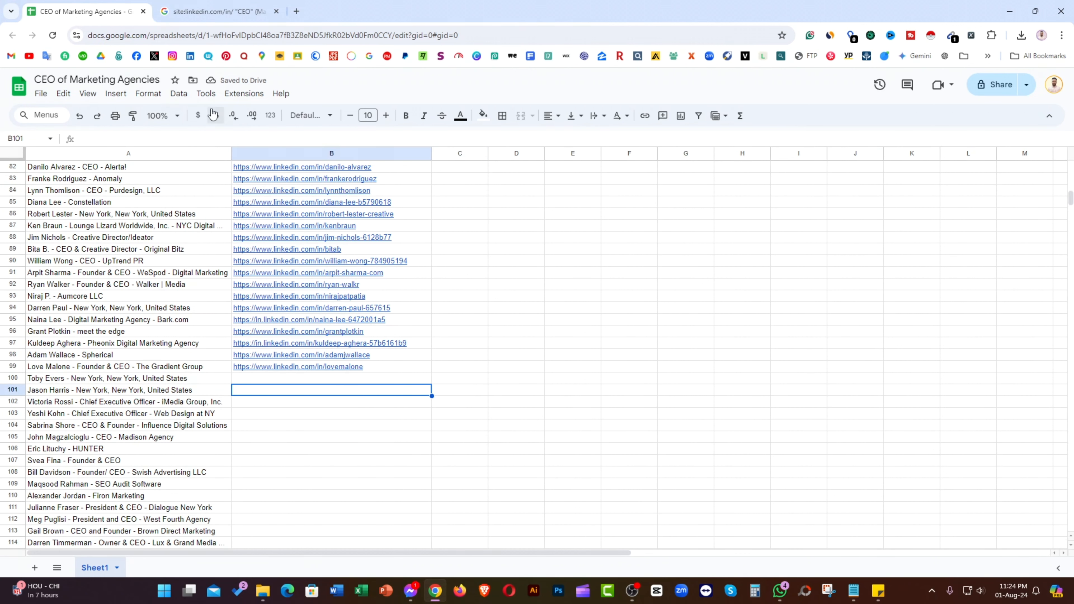
{"action": "left_click", "coordinate": [219, 13]}
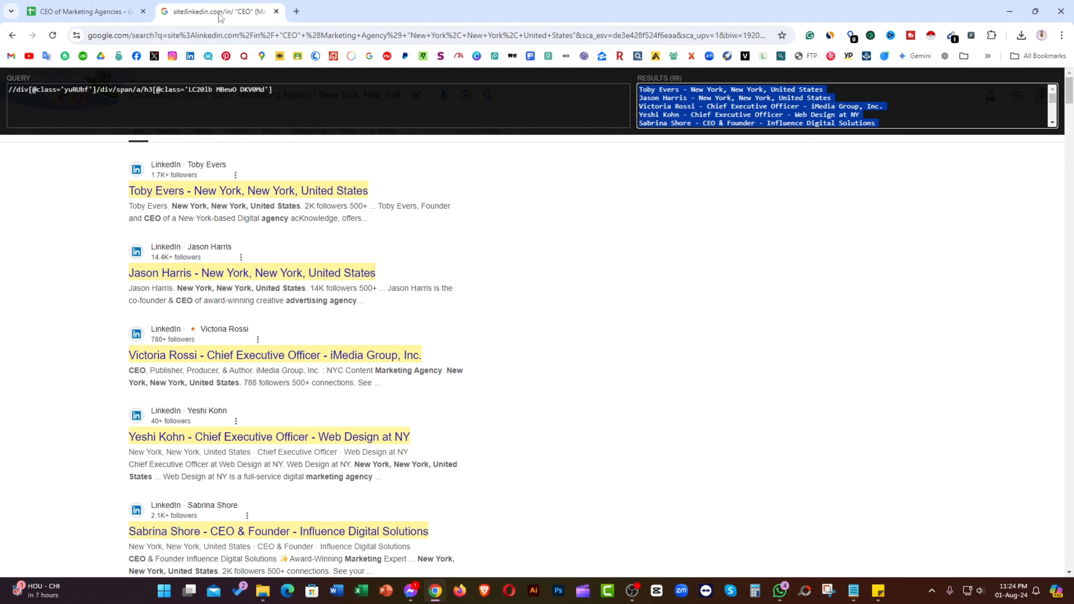
{"action": "left_click", "coordinate": [327, 88]}
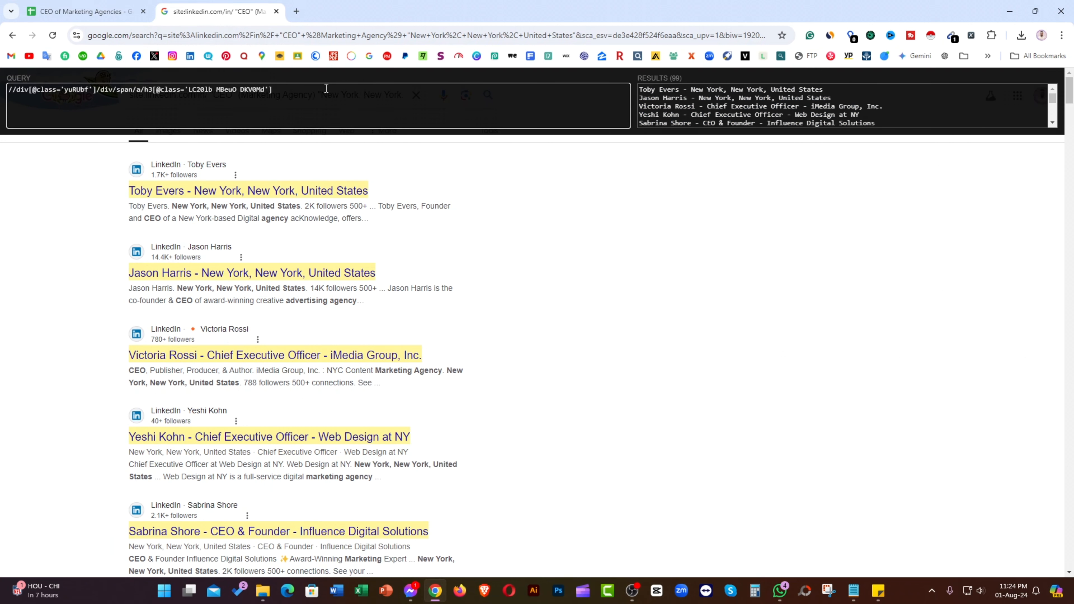
{"action": "type", "text": "/"}
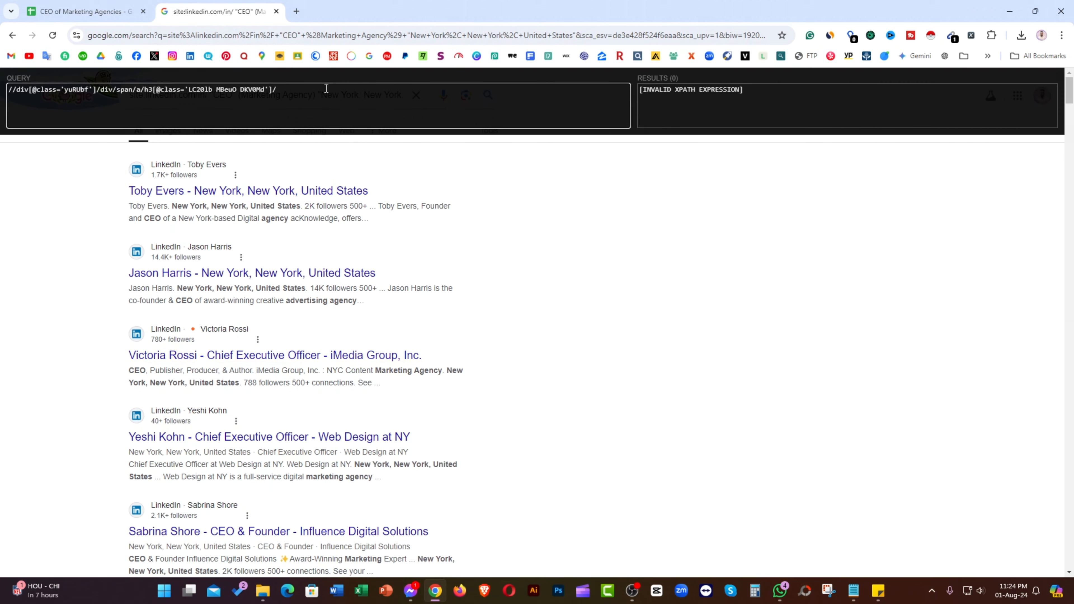
{"action": "type", "text": ".."}
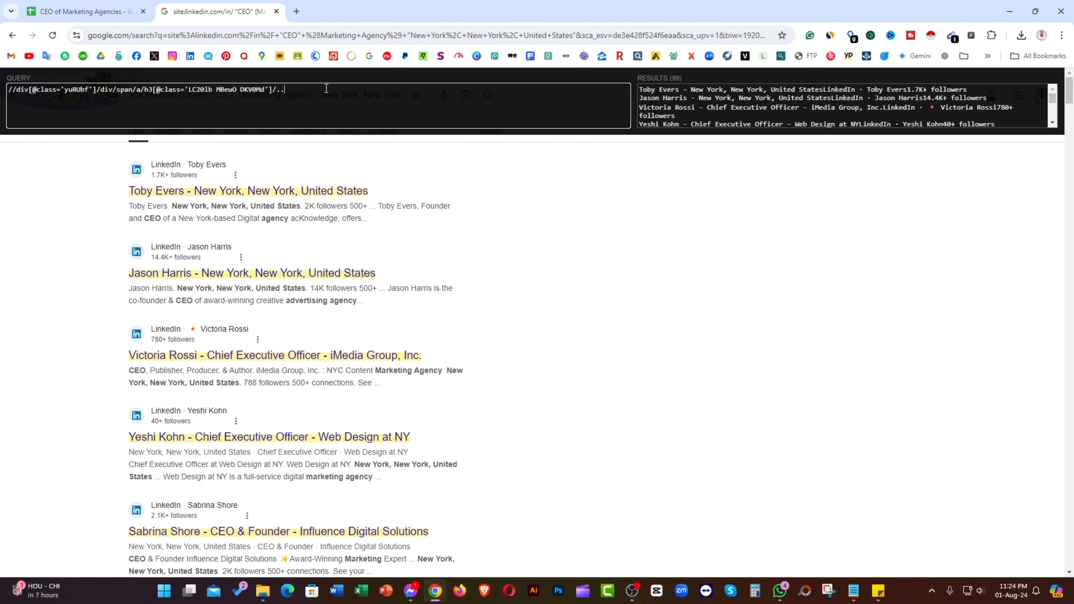
{"action": "type", "text": "/@"}
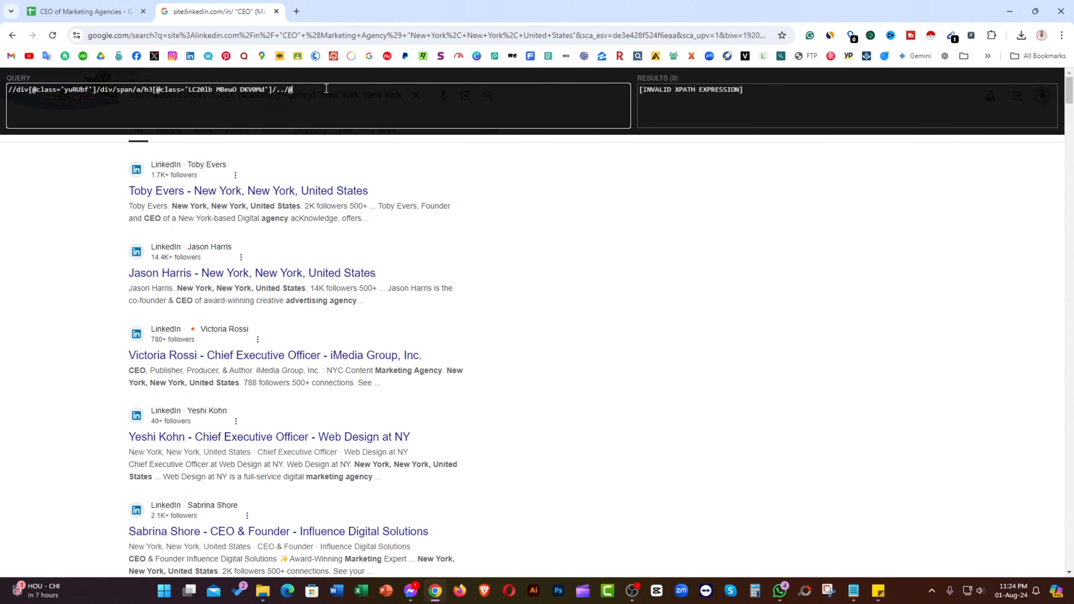
{"action": "type", "text": "href"}
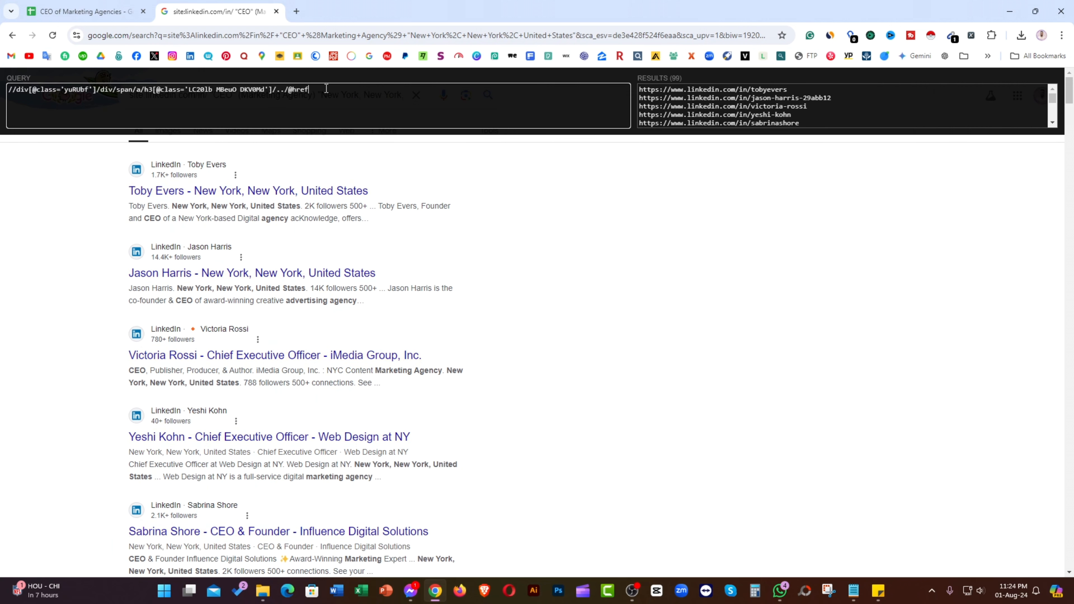
{"action": "scroll", "coordinate": [700, 98], "scroll_direction": "down", "scroll_amount": 10}
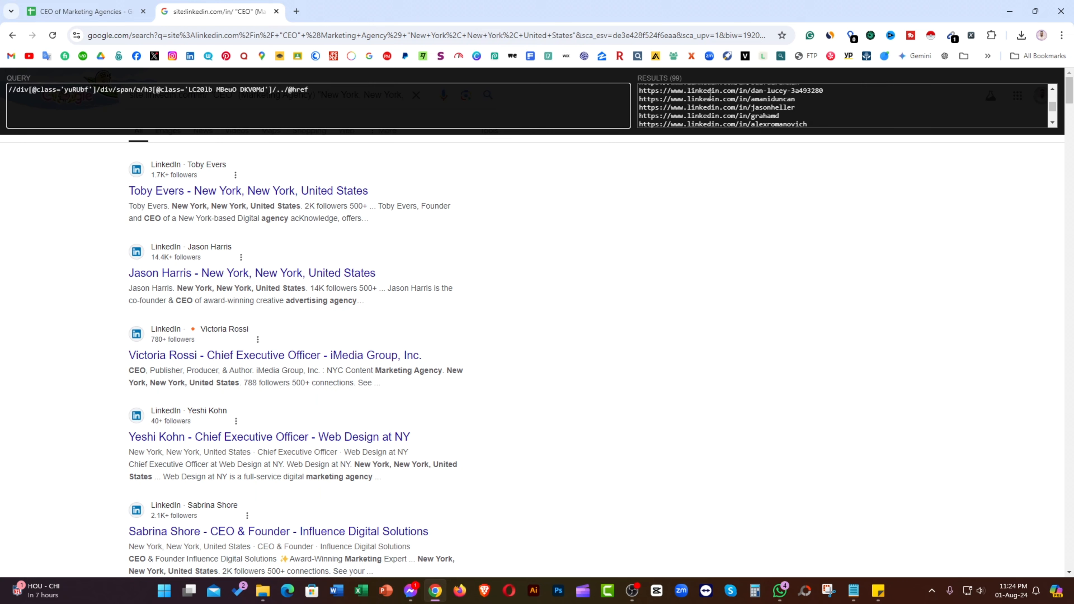
{"action": "scroll", "coordinate": [710, 92], "scroll_direction": "up", "scroll_amount": 10}
{"action": "left_click", "coordinate": [705, 101]}
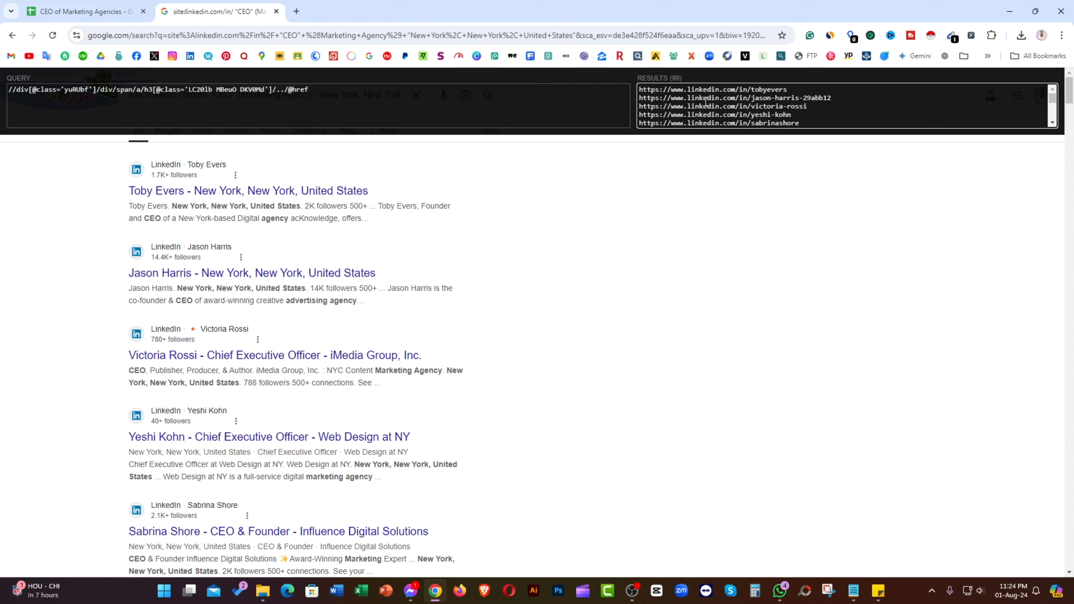
{"action": "left_click", "coordinate": [84, 11]}
{"action": "scroll", "coordinate": [357, 280], "scroll_direction": "down", "scroll_amount": 5}
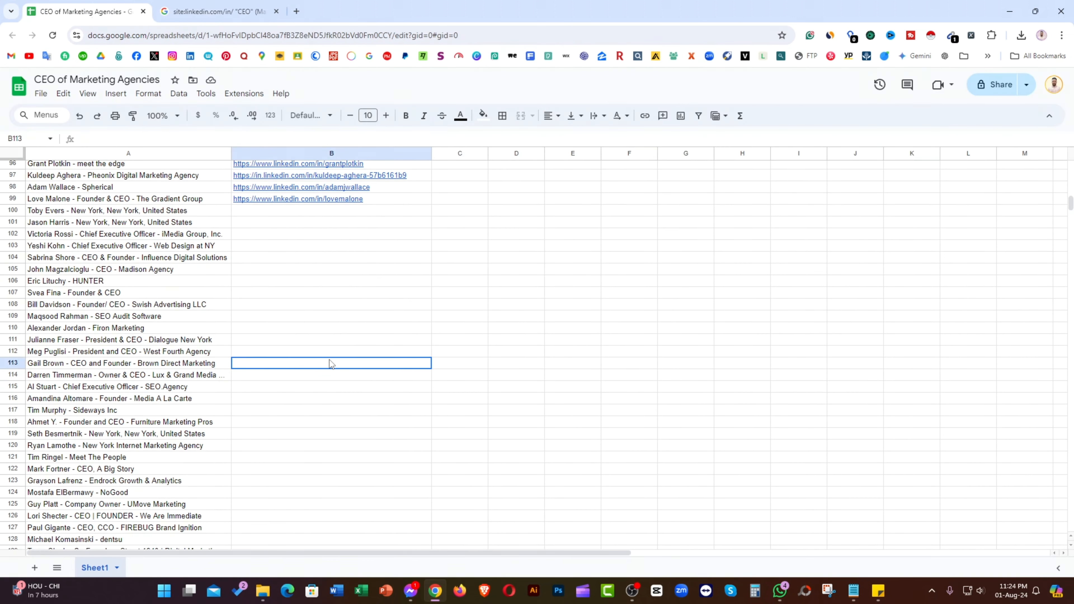
Step: Paste the second page's profile URLs into column B from B100, then dismiss the link preview
{"action": "left_click", "coordinate": [262, 215]}
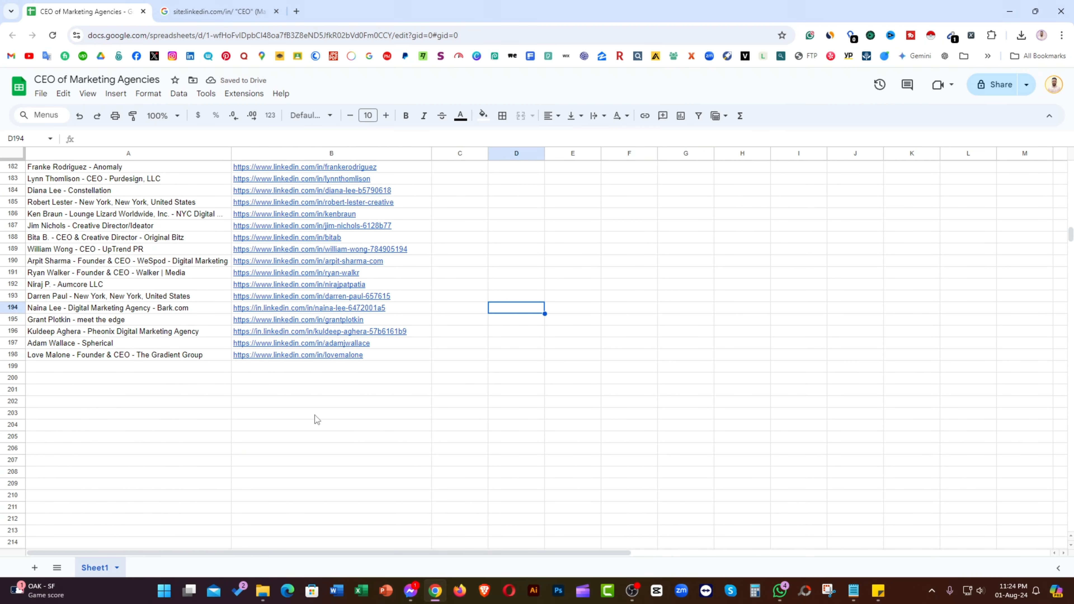
{"action": "scroll", "coordinate": [313, 402], "scroll_direction": "down", "scroll_amount": 2}
{"action": "left_click", "coordinate": [56, 345]}
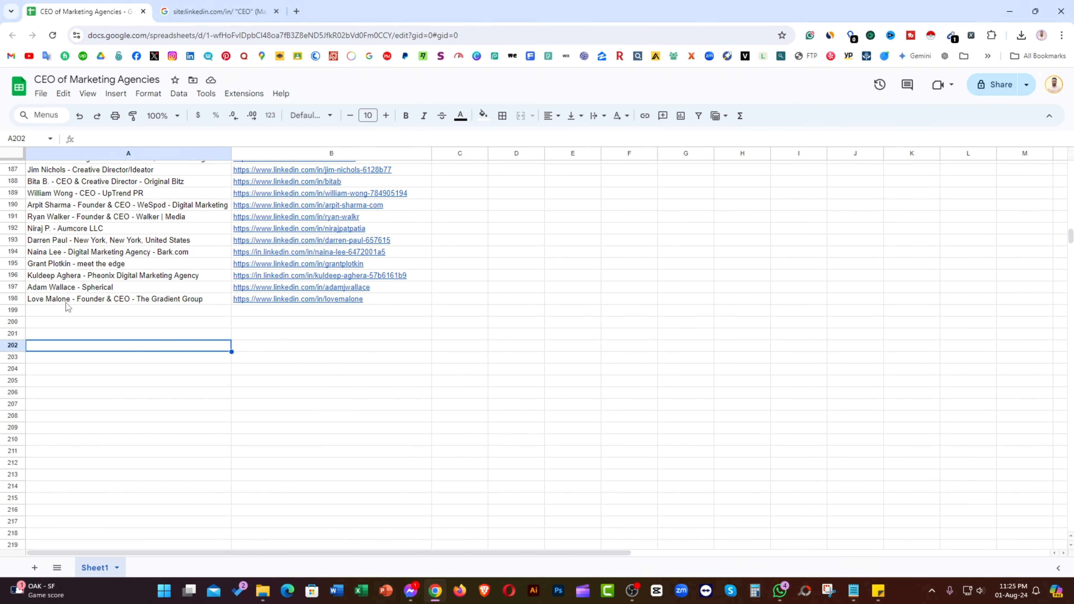
{"action": "mouse_move", "coordinate": [291, 300]}
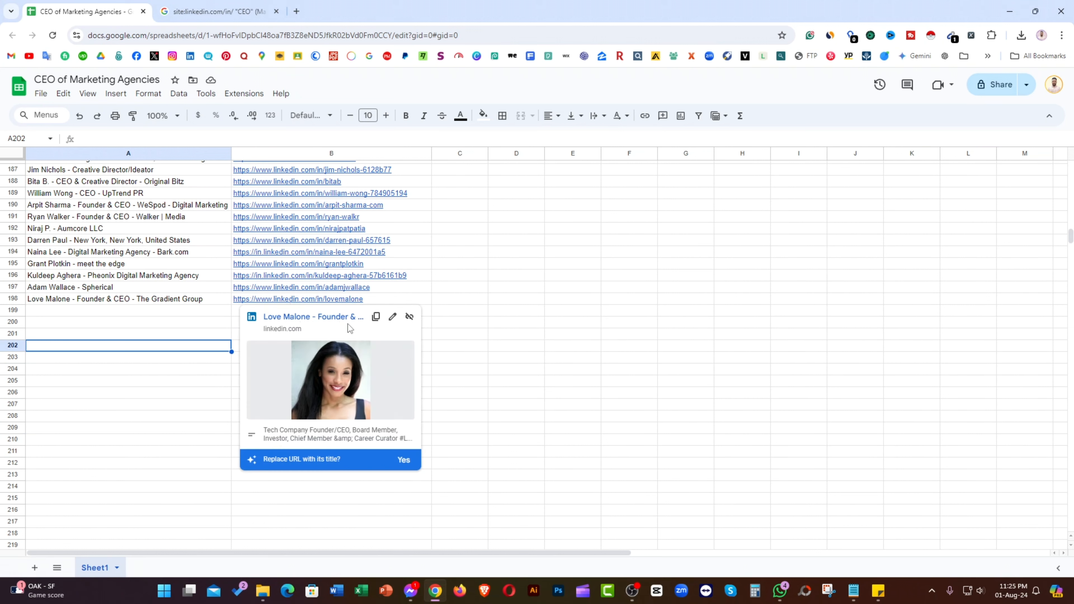
{"action": "left_click", "coordinate": [530, 334]}
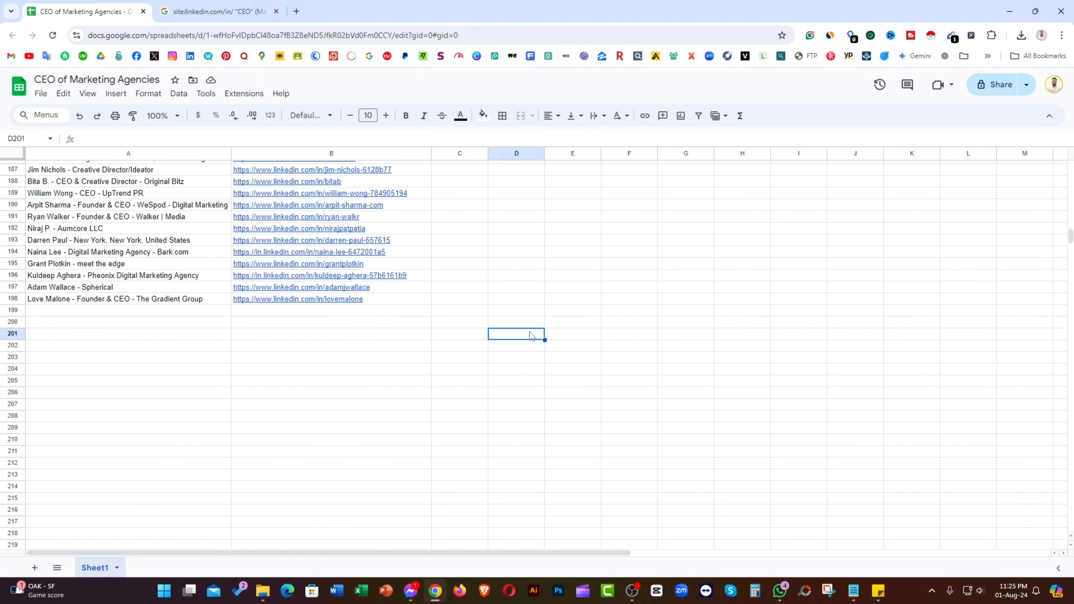
{"action": "scroll", "coordinate": [437, 322], "scroll_direction": "up", "scroll_amount": 20}
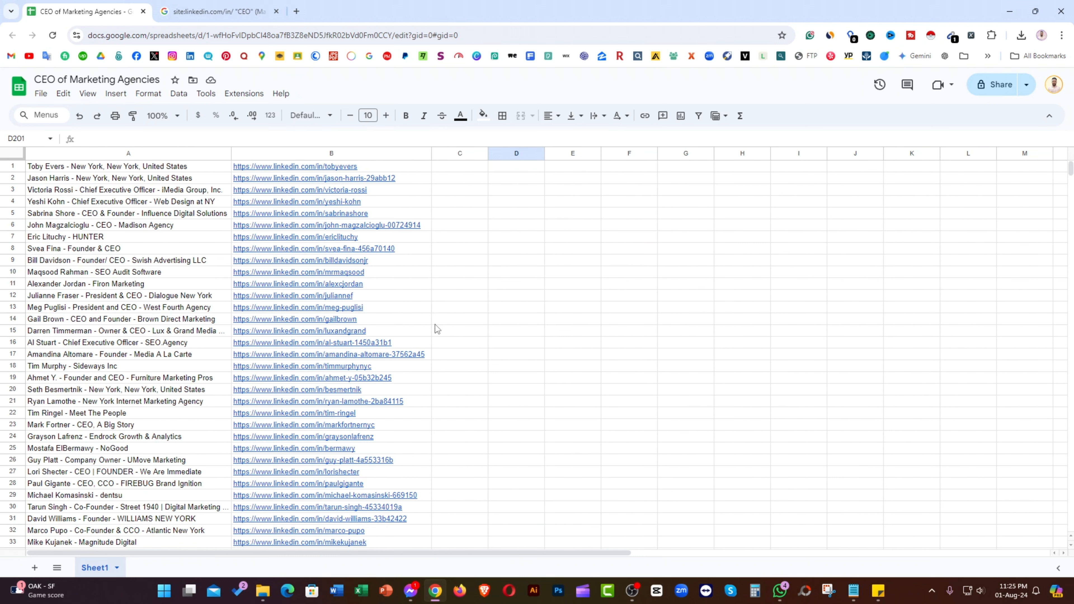